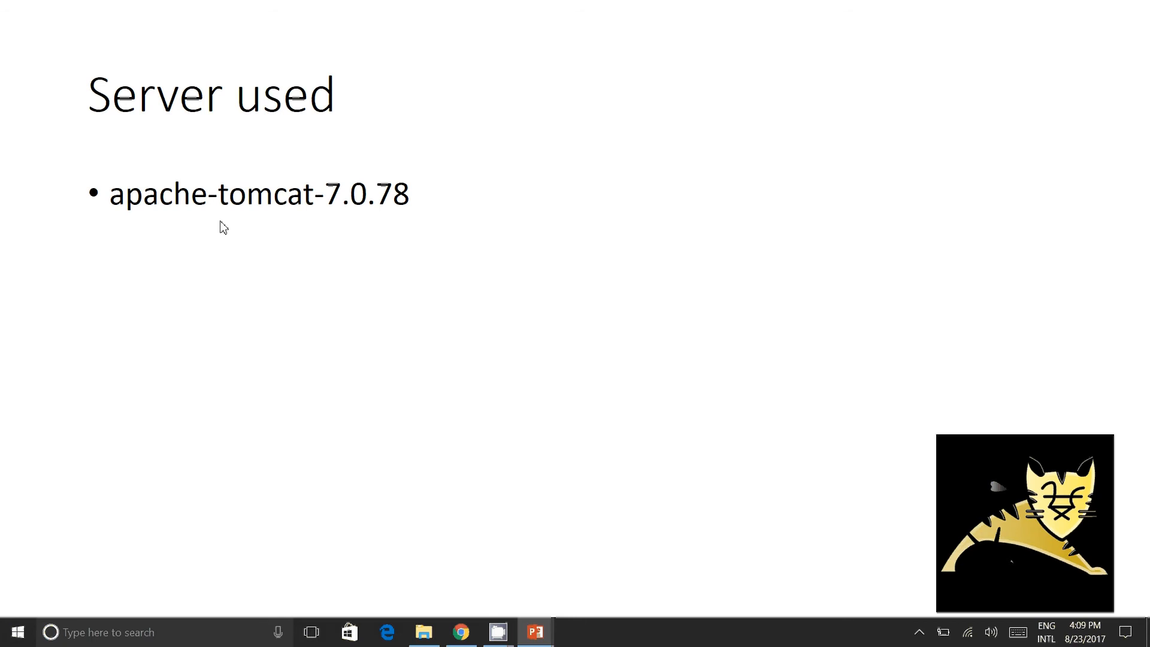
left_click(375, 215)
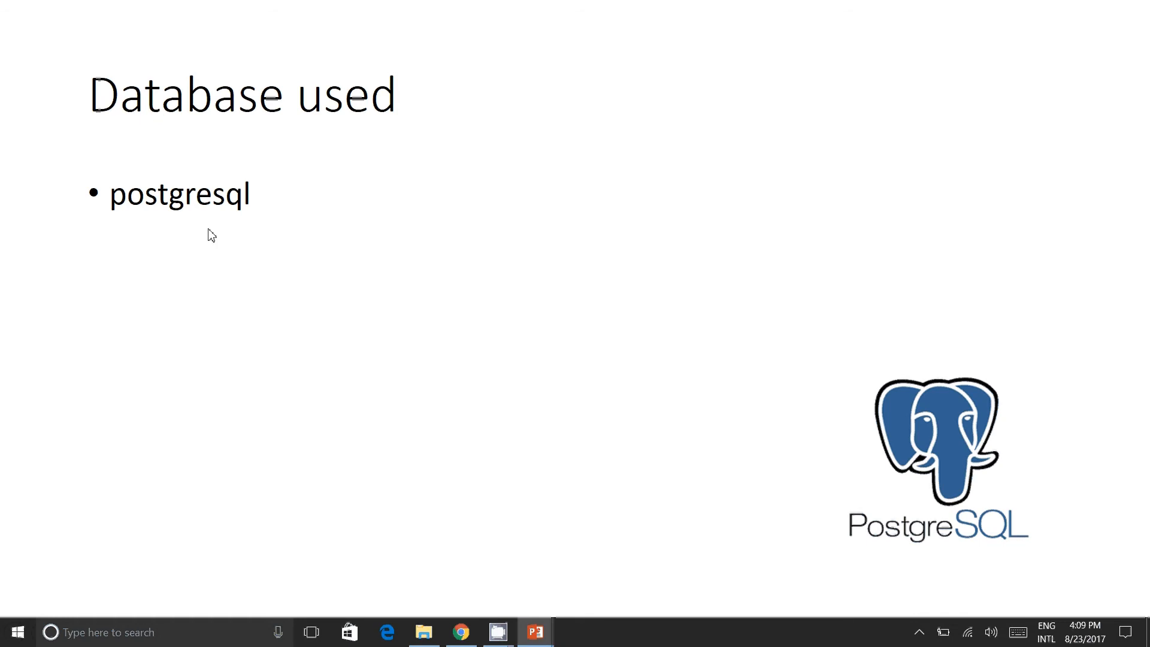
key("alt+Tab")
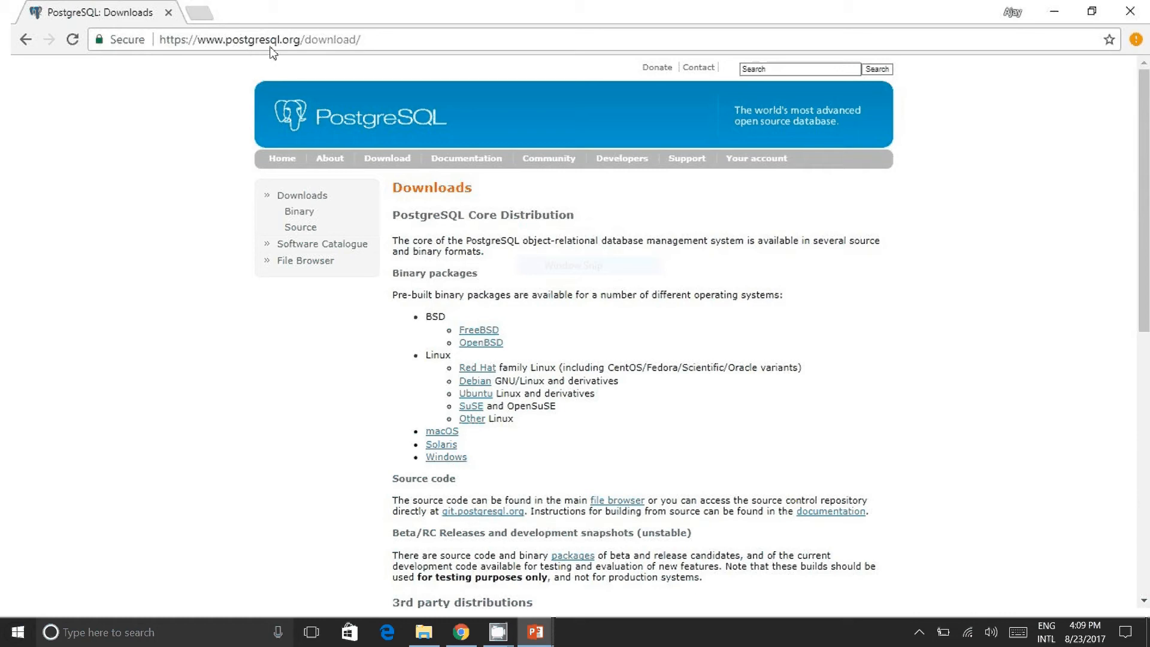
left_click(445, 458)
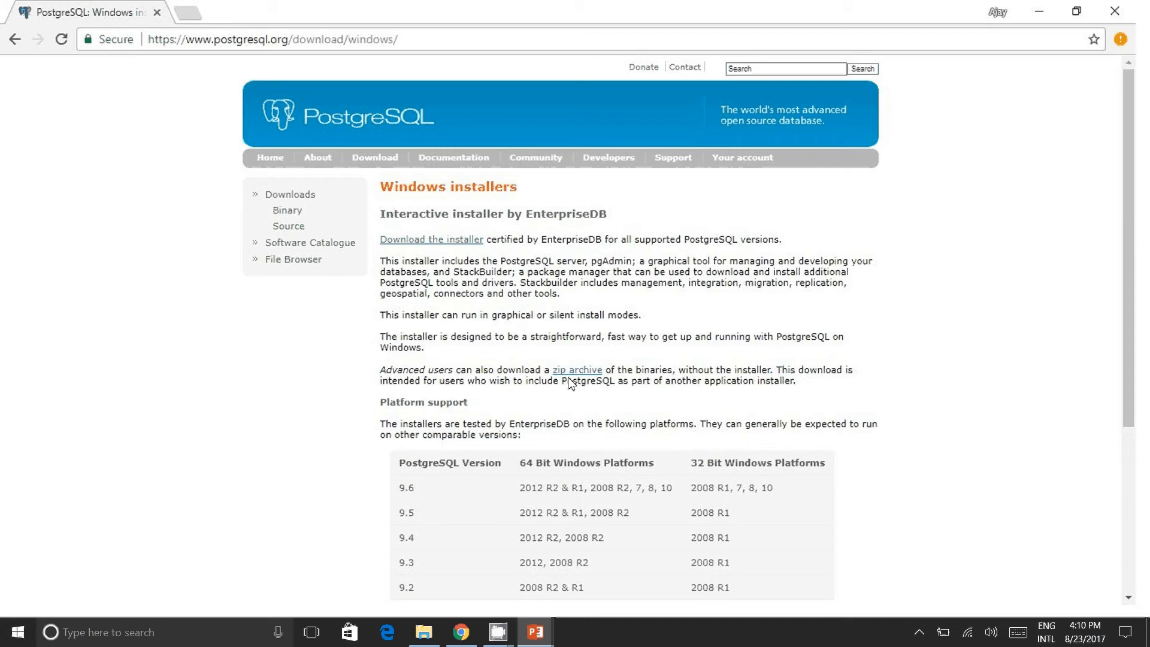
left_click(455, 240)
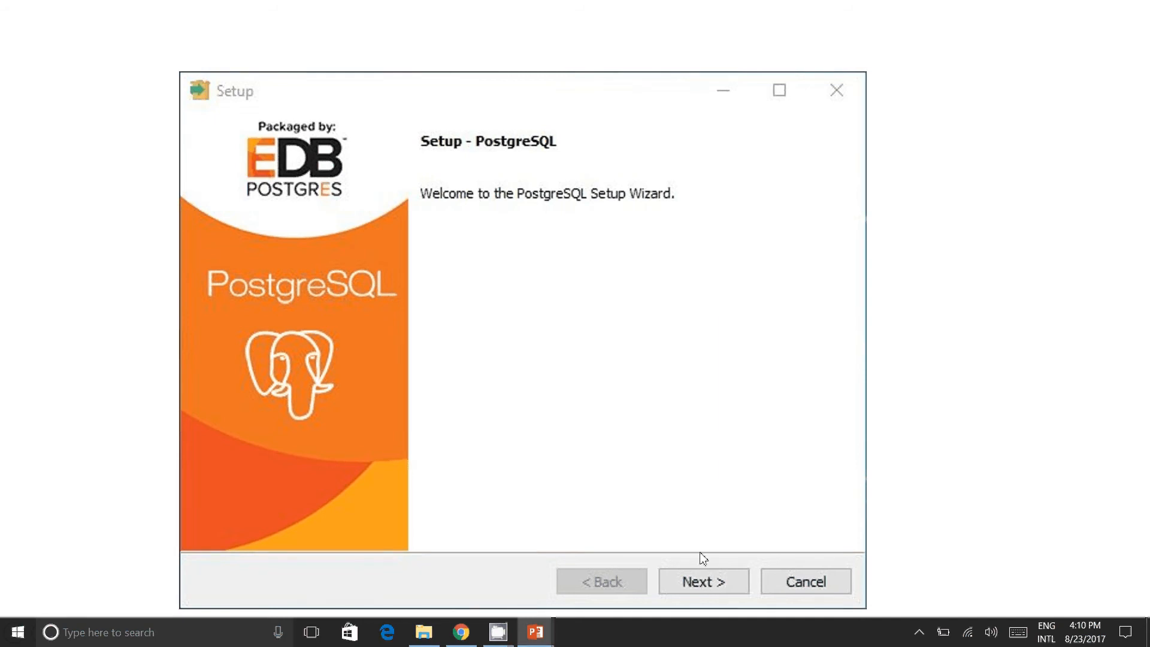
left_click(703, 581)
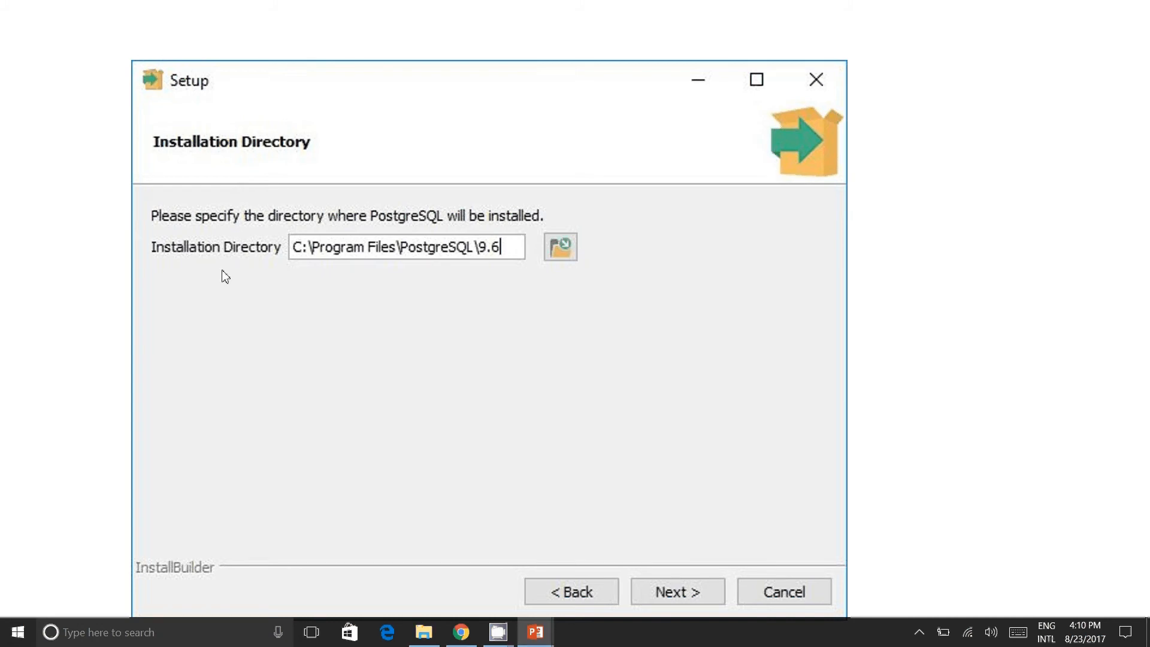
key("Return")
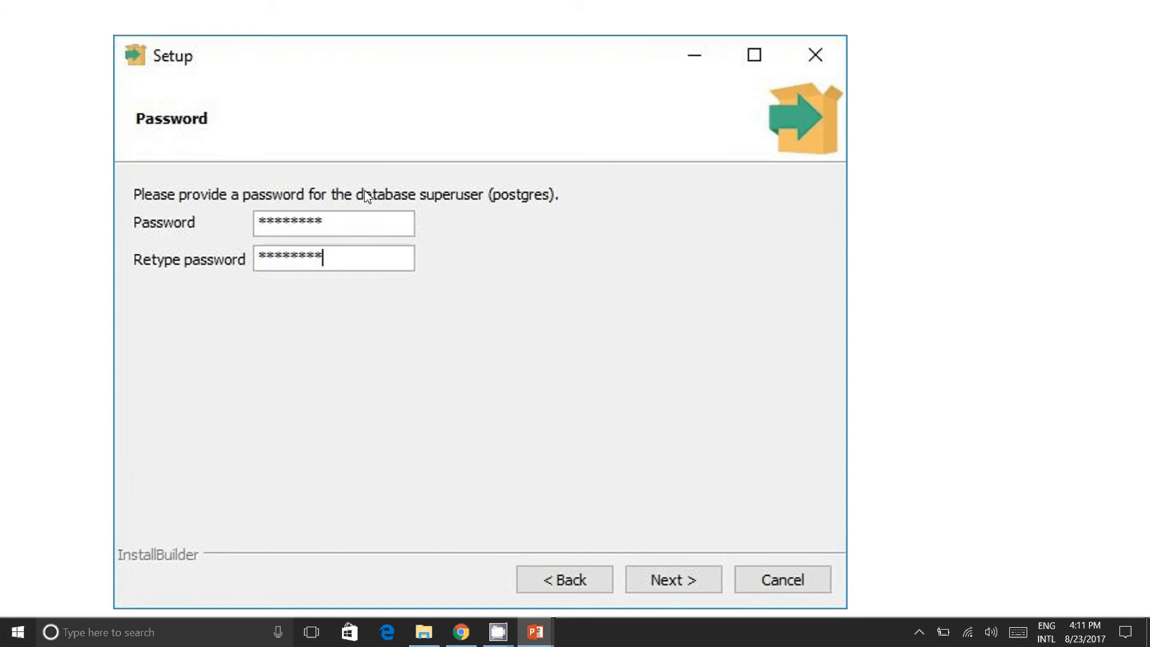
key("Return")
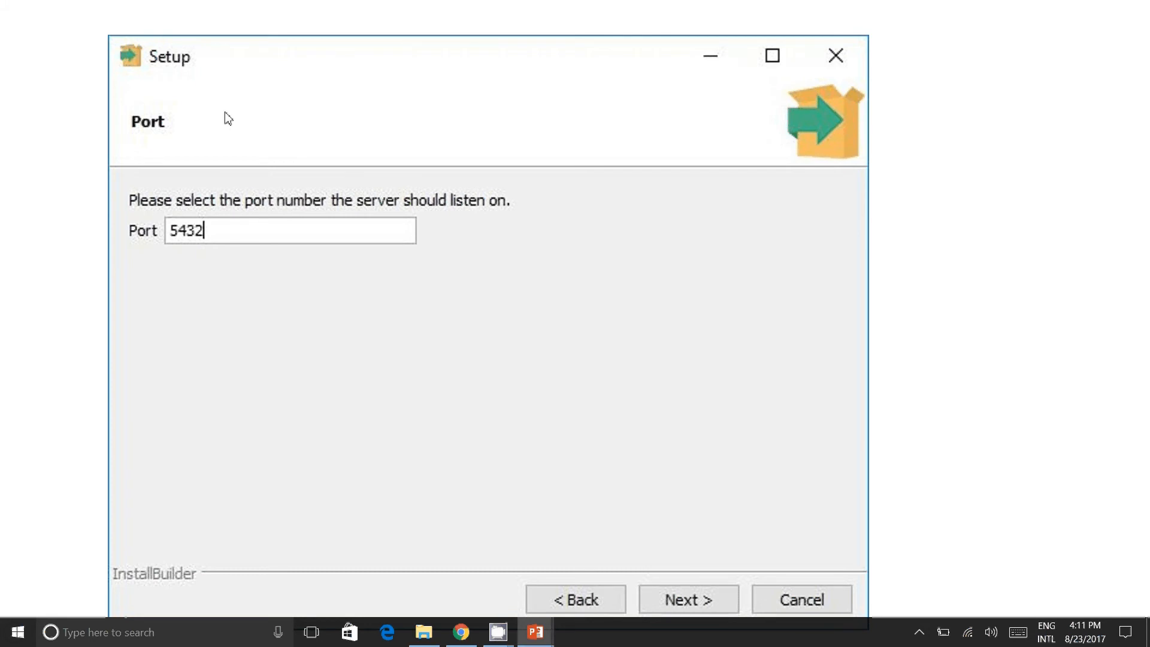
key("Return")
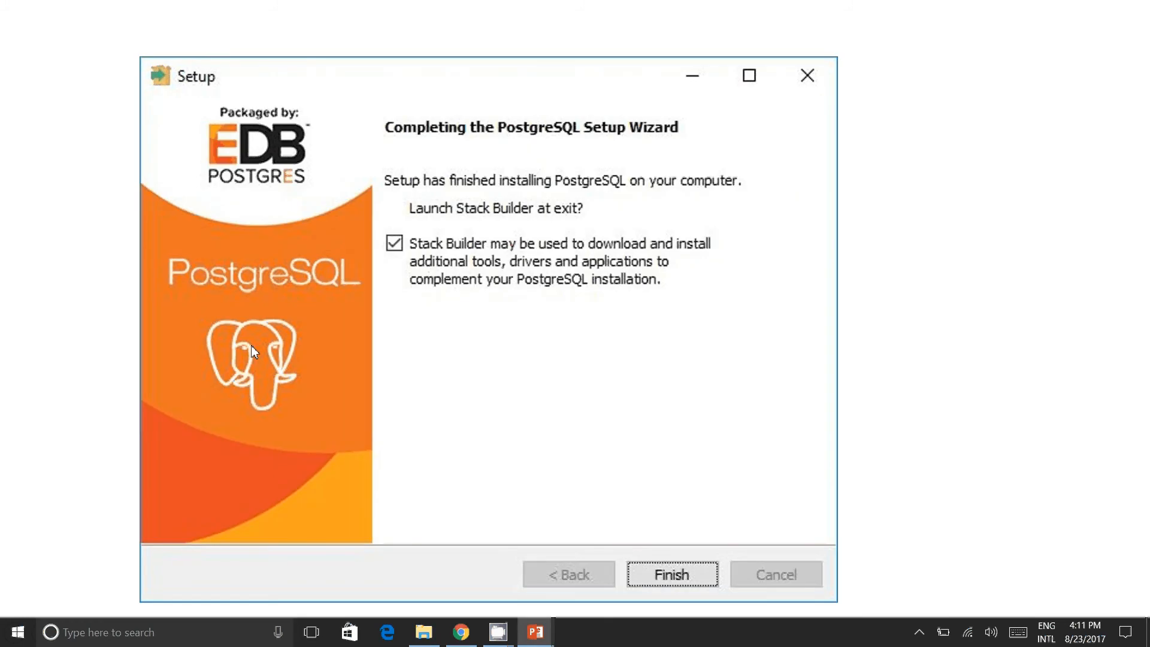
left_click(659, 573)
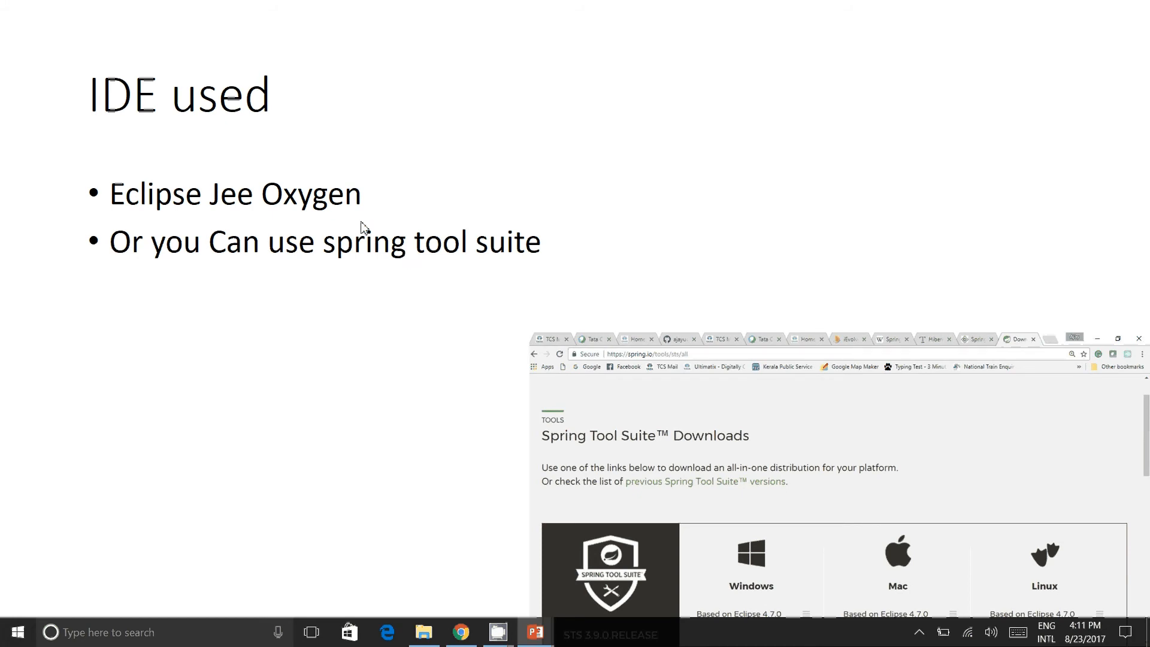
left_click(114, 212)
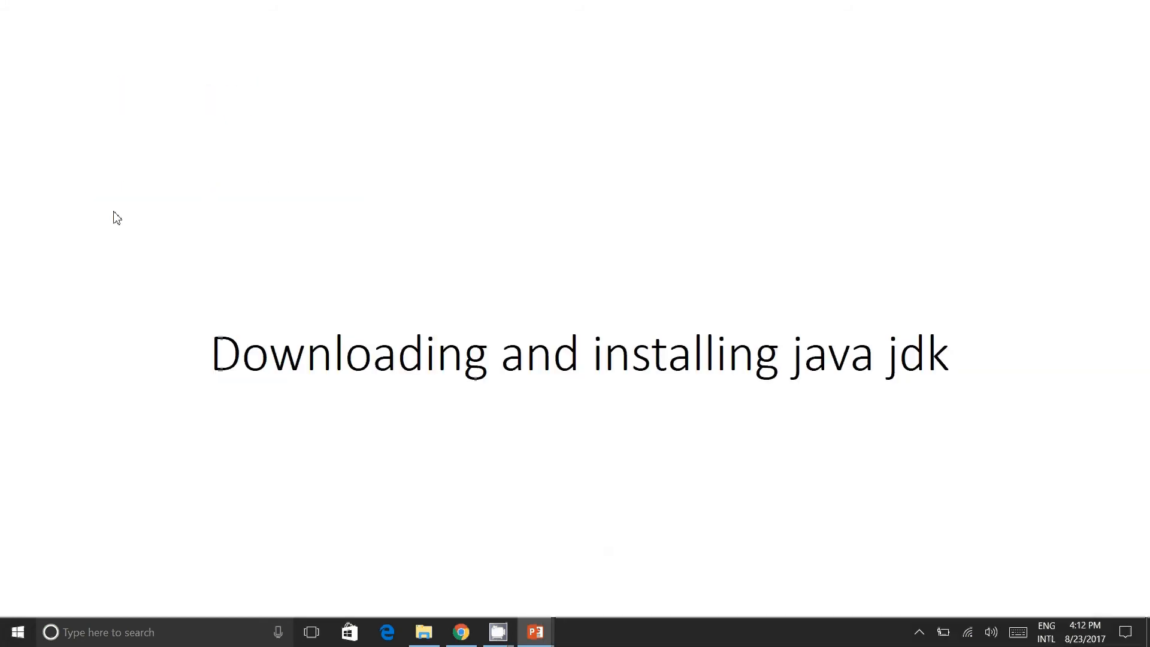
key("Left")
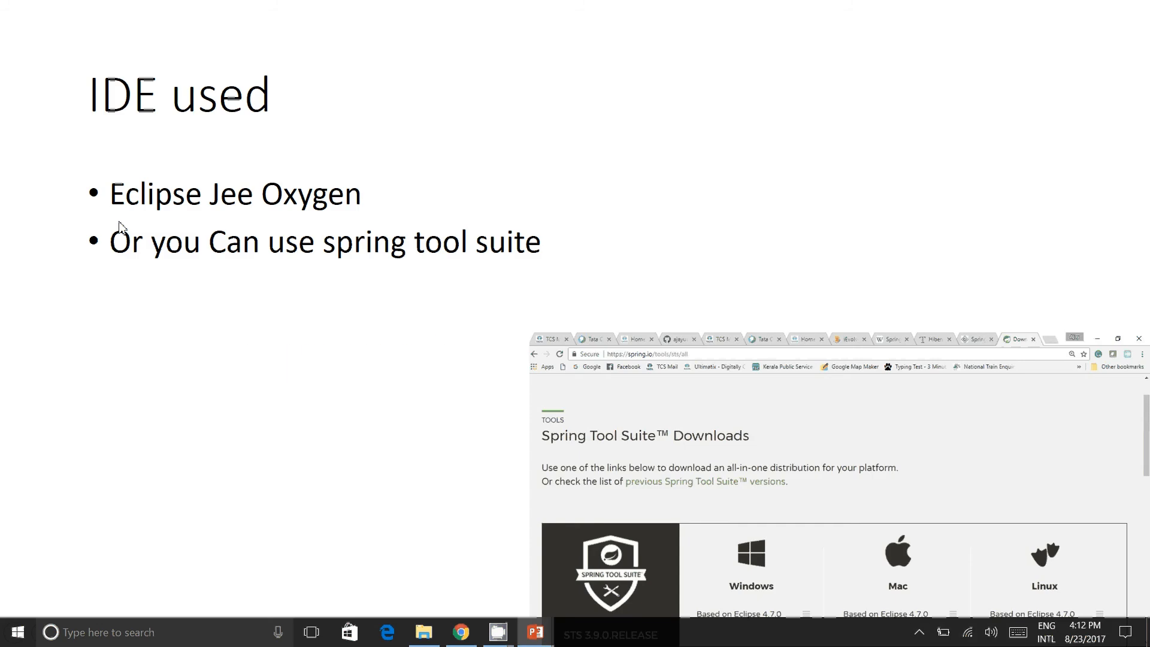
key("Right")
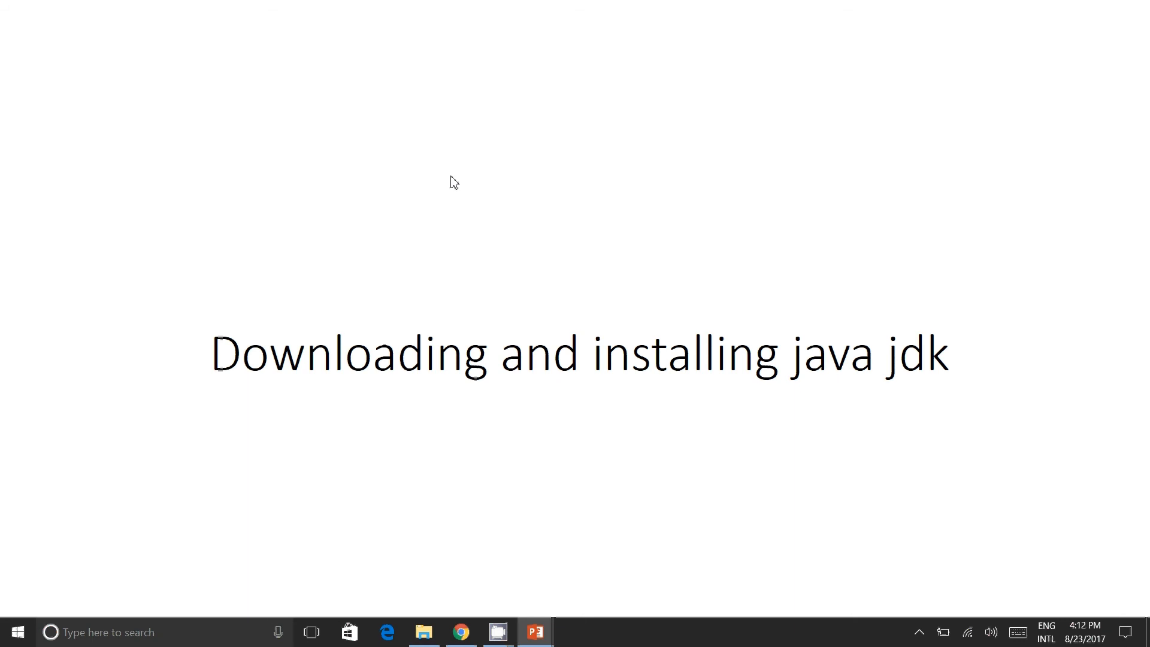
left_click(451, 176)
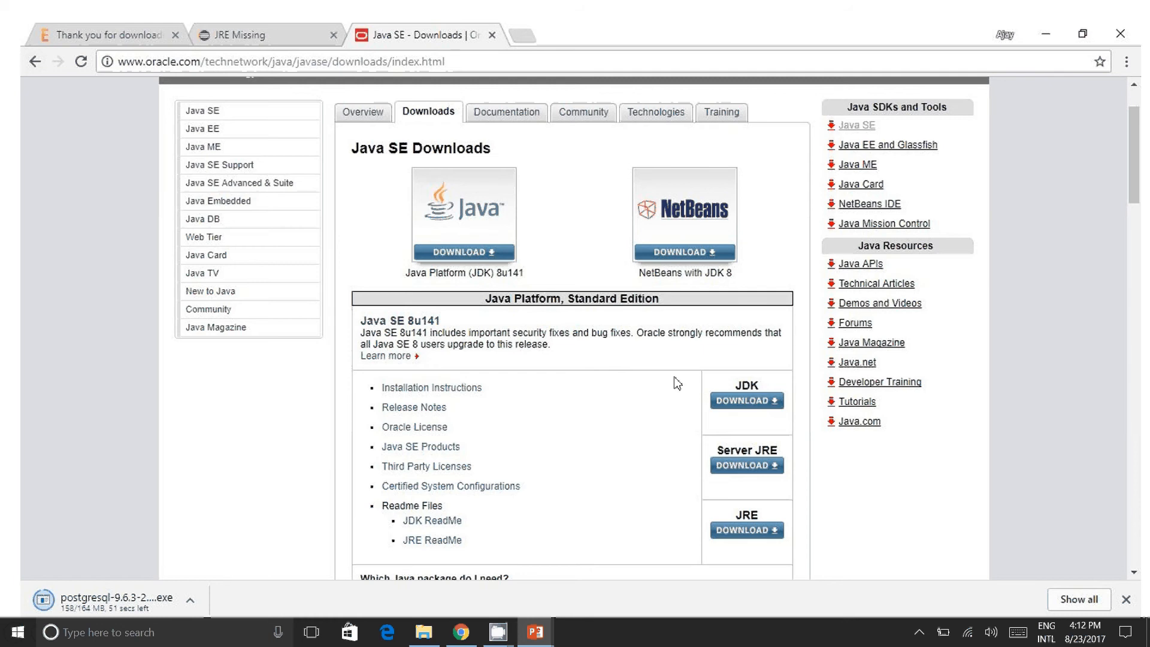
left_click(748, 401)
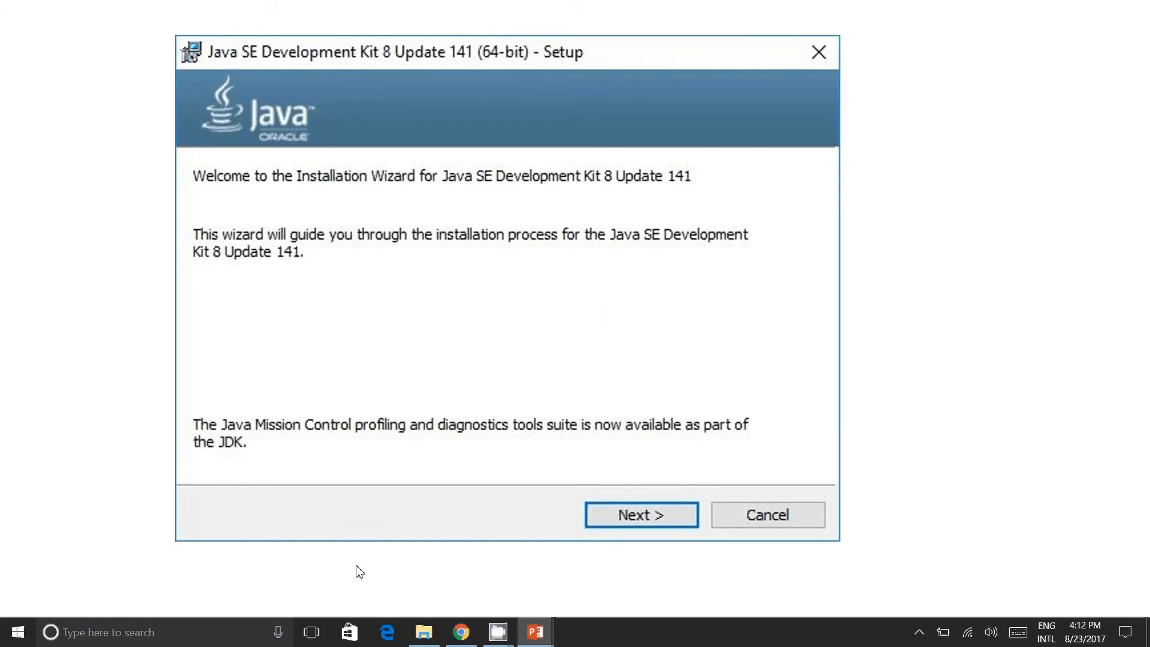
left_click(623, 509)
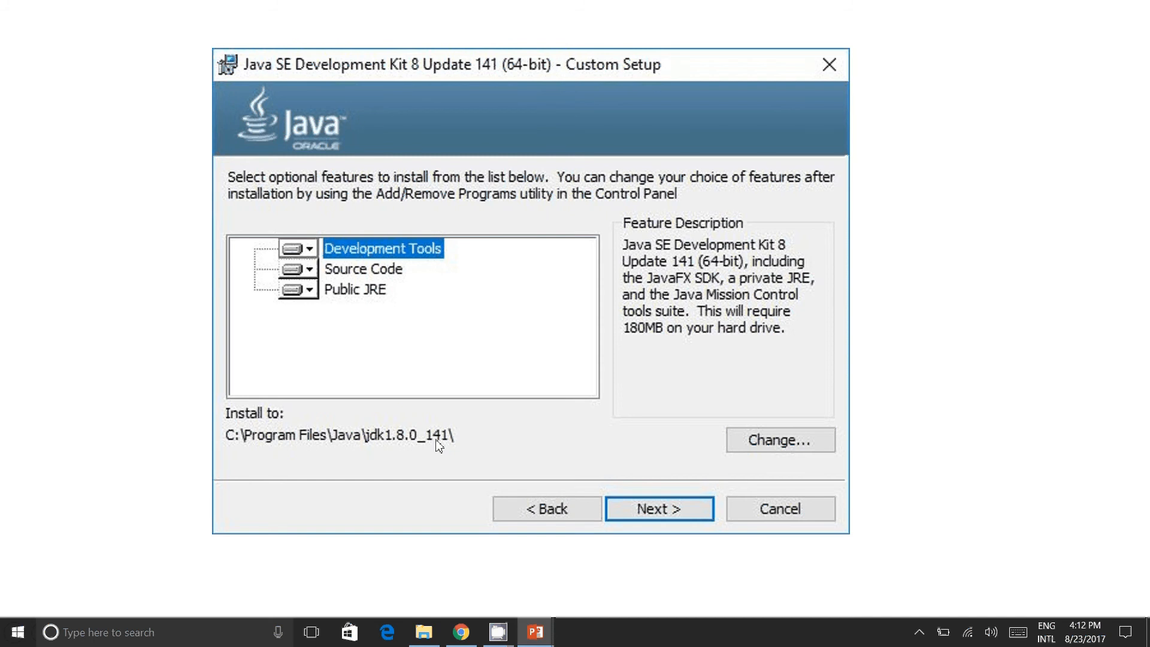
key("Return")
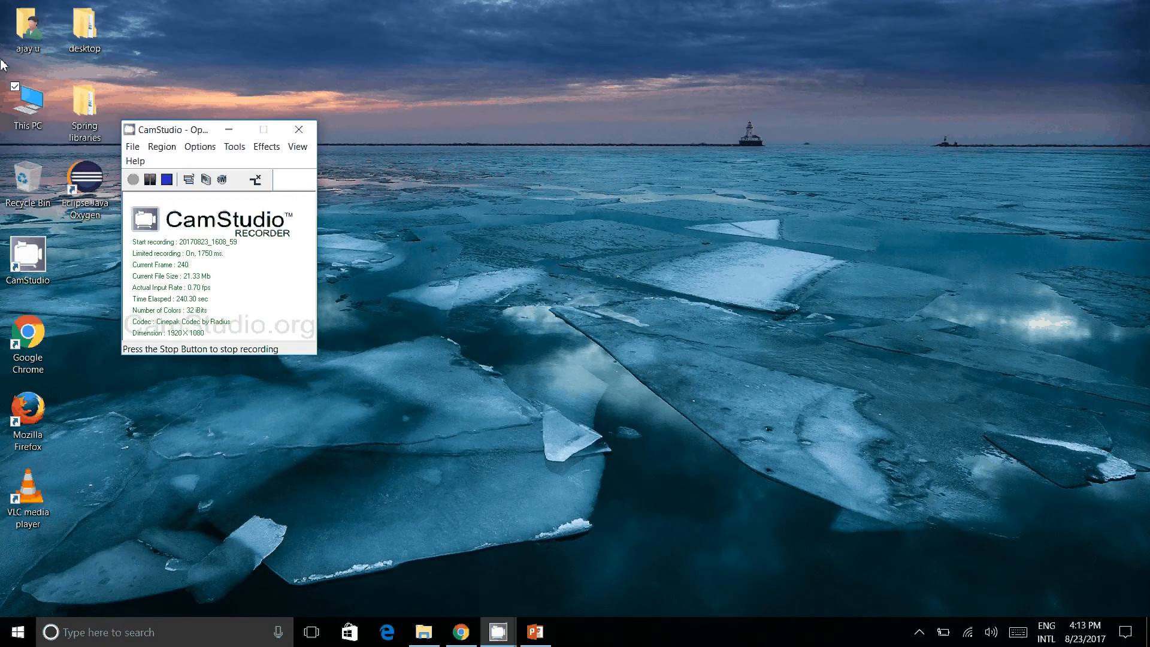
Step: Open the JDK's bin folder at C:\Program Files\Java\jdk1.8.0_141\bin in File Explorer
double_click(28, 103)
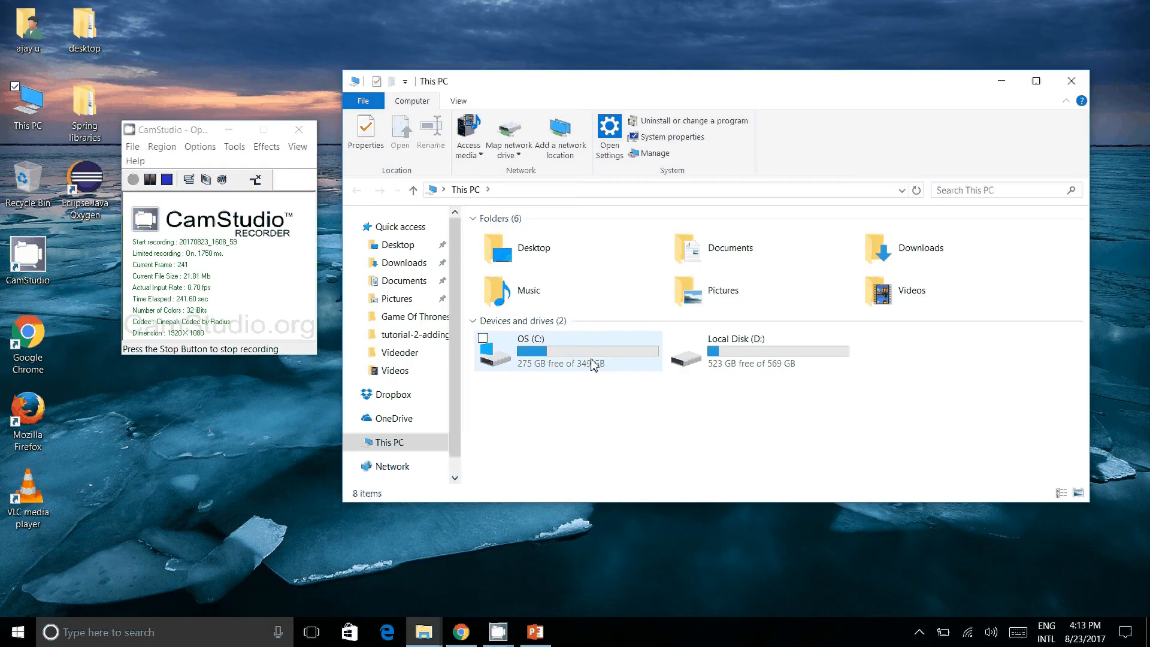
double_click(593, 365)
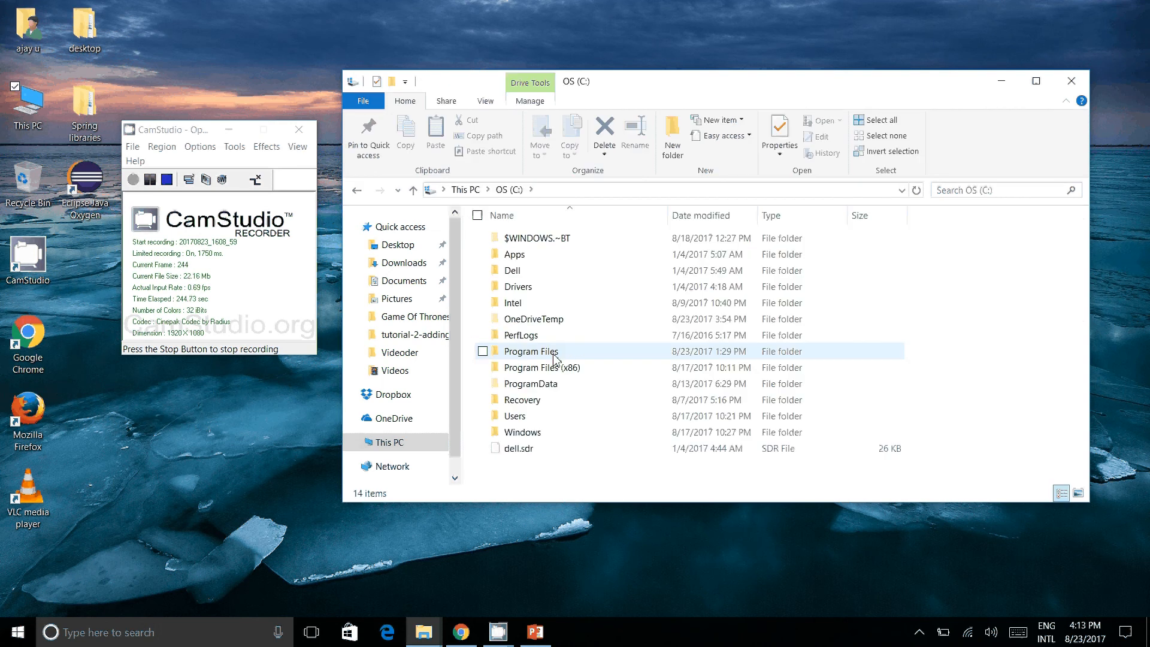
double_click(532, 352)
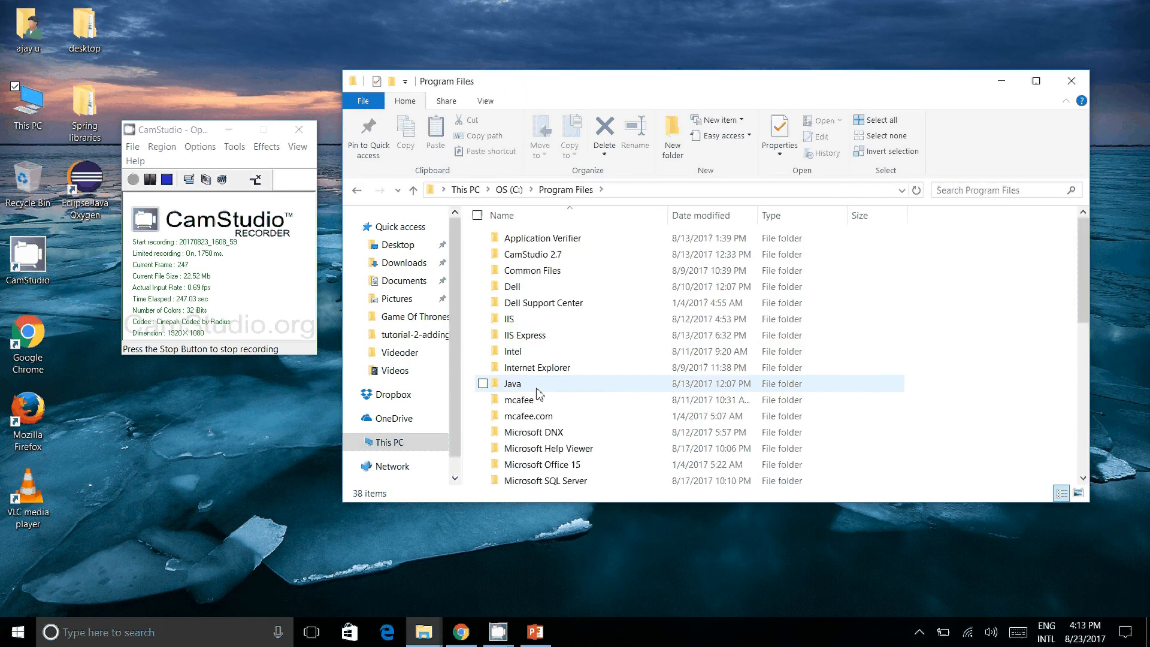
left_click(539, 394)
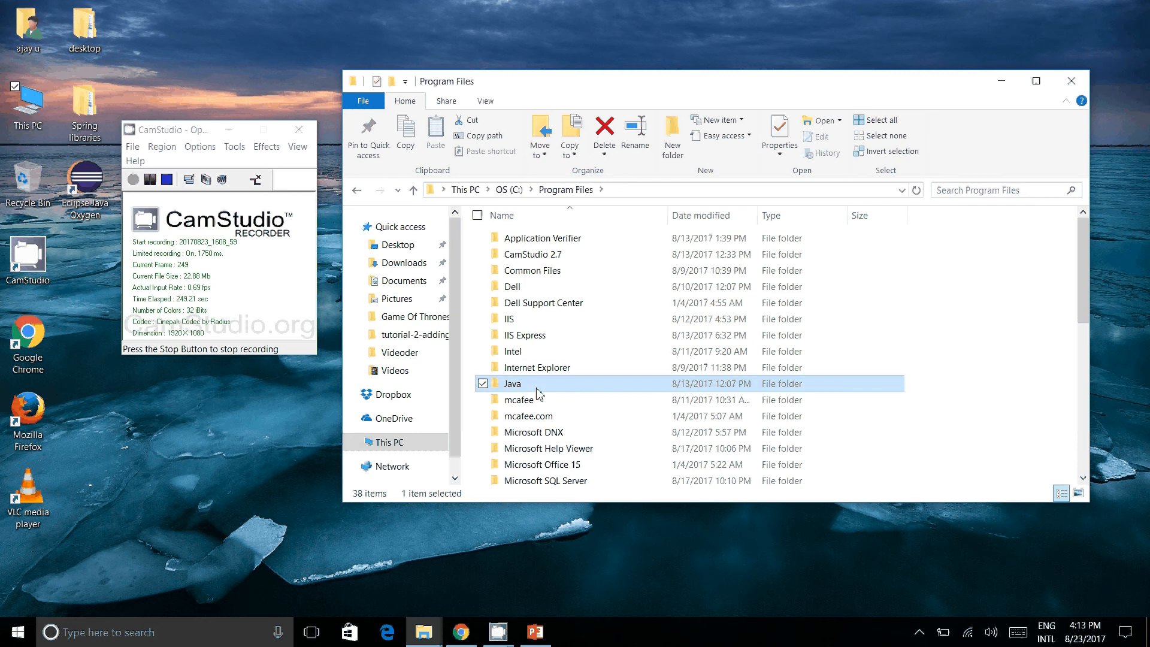
double_click(538, 387)
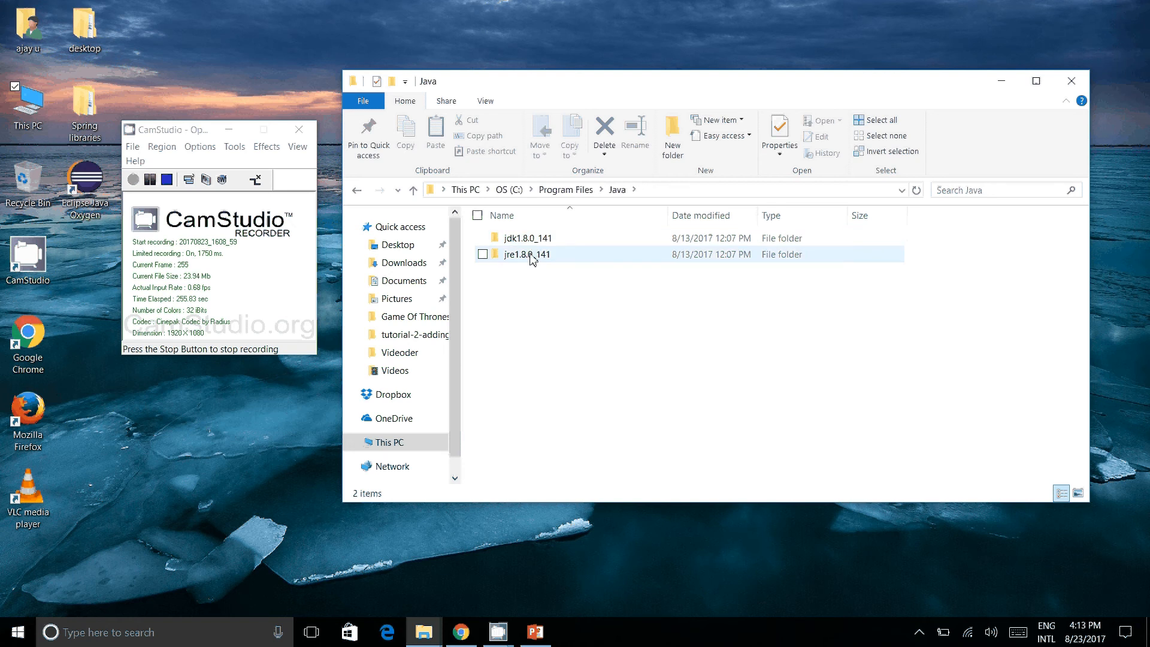
double_click(530, 238)
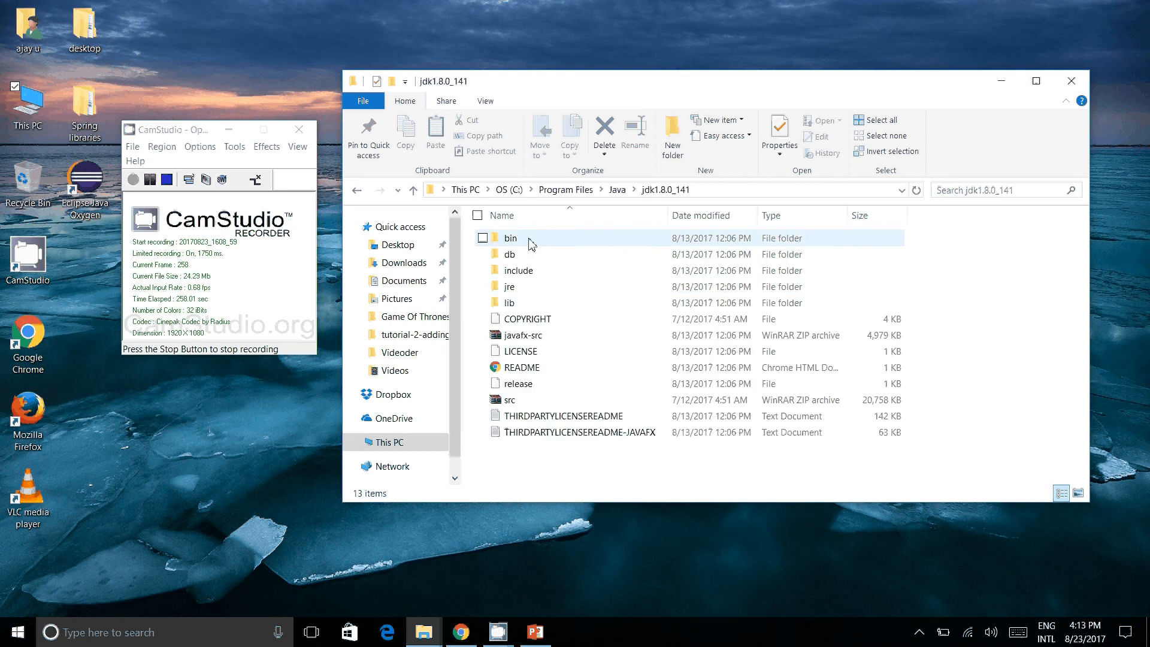
double_click(530, 242)
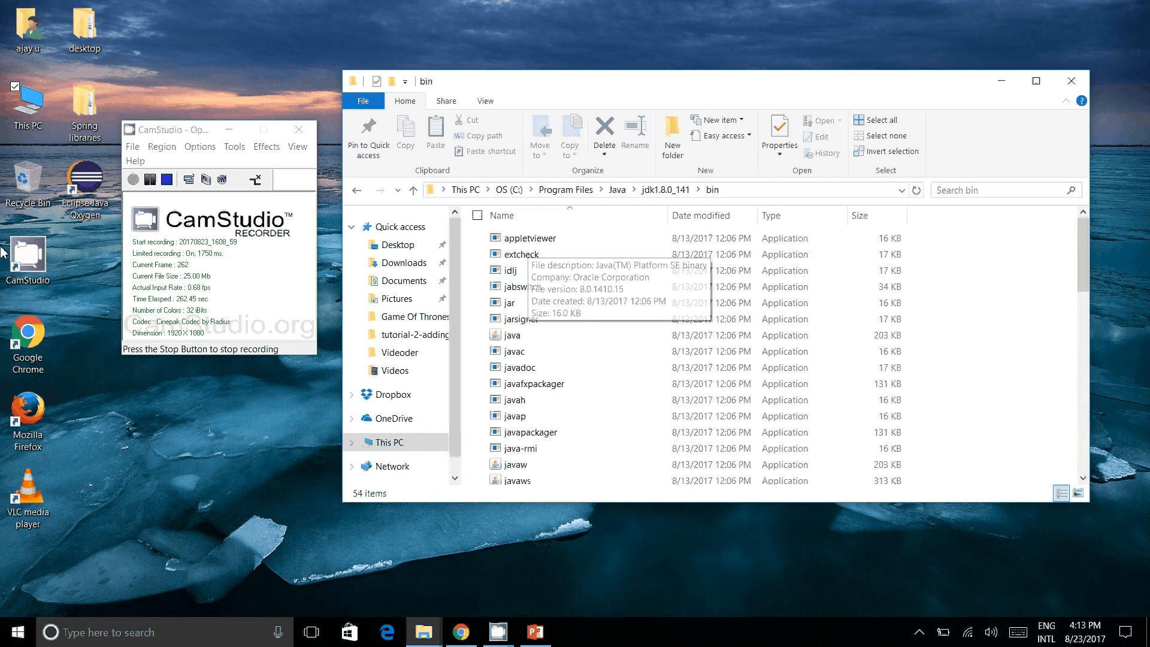
Step: Open the Environment Variables dialog through the computer's advanced system settings
right_click(4, 119)
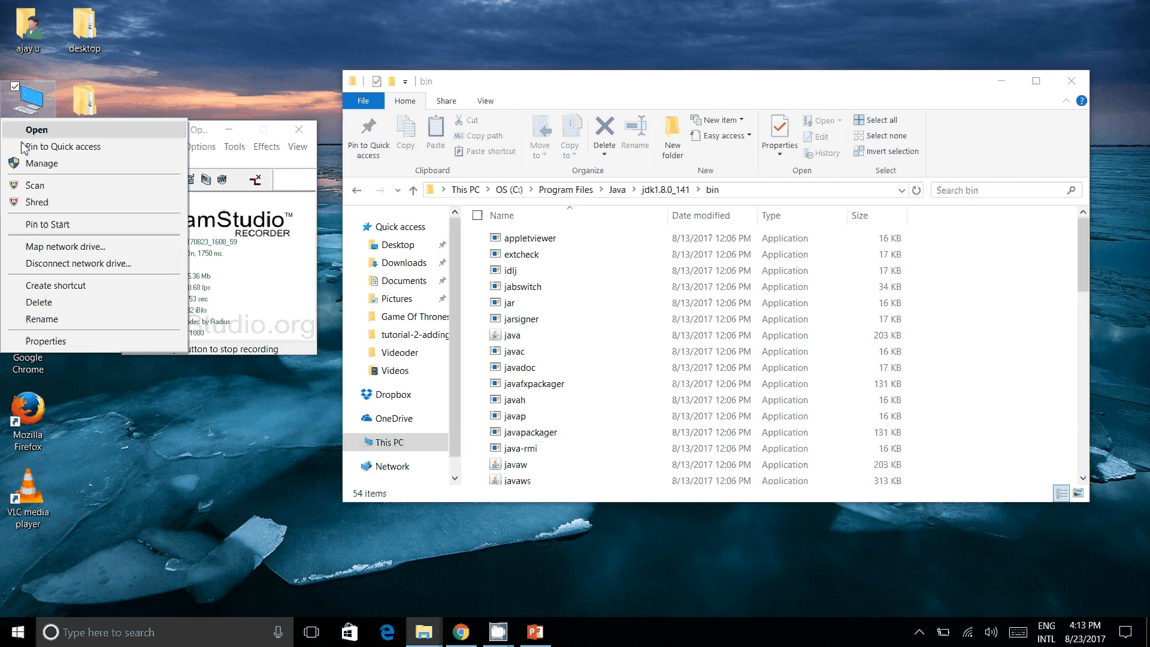
left_click(45, 341)
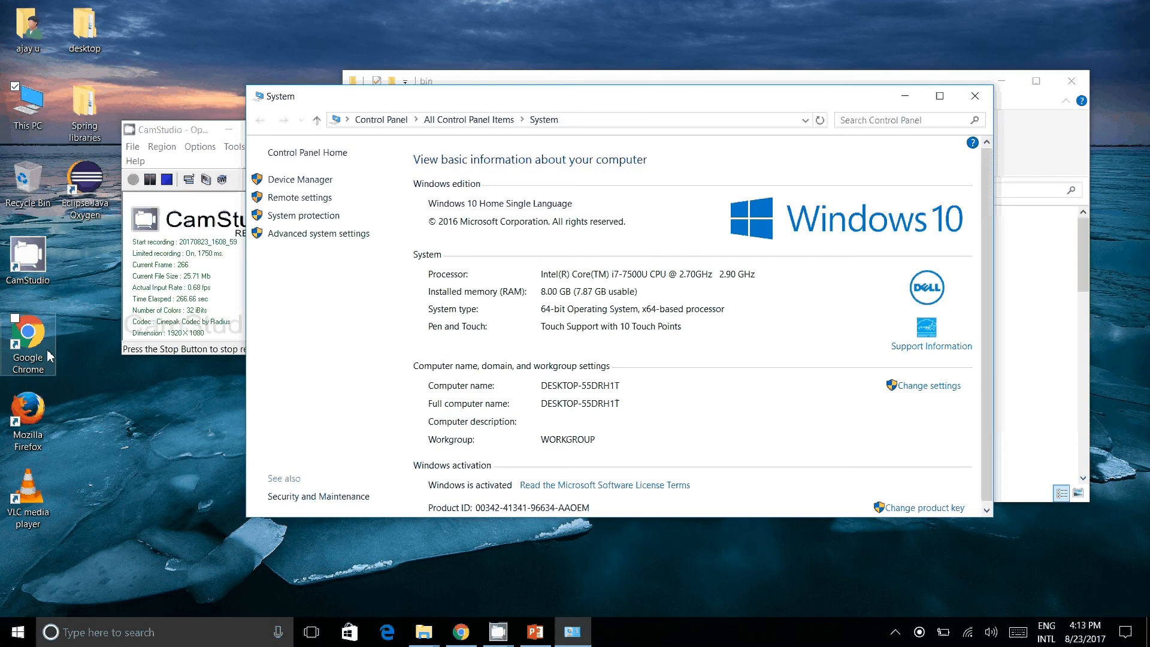
left_click(285, 235)
left_click(344, 401)
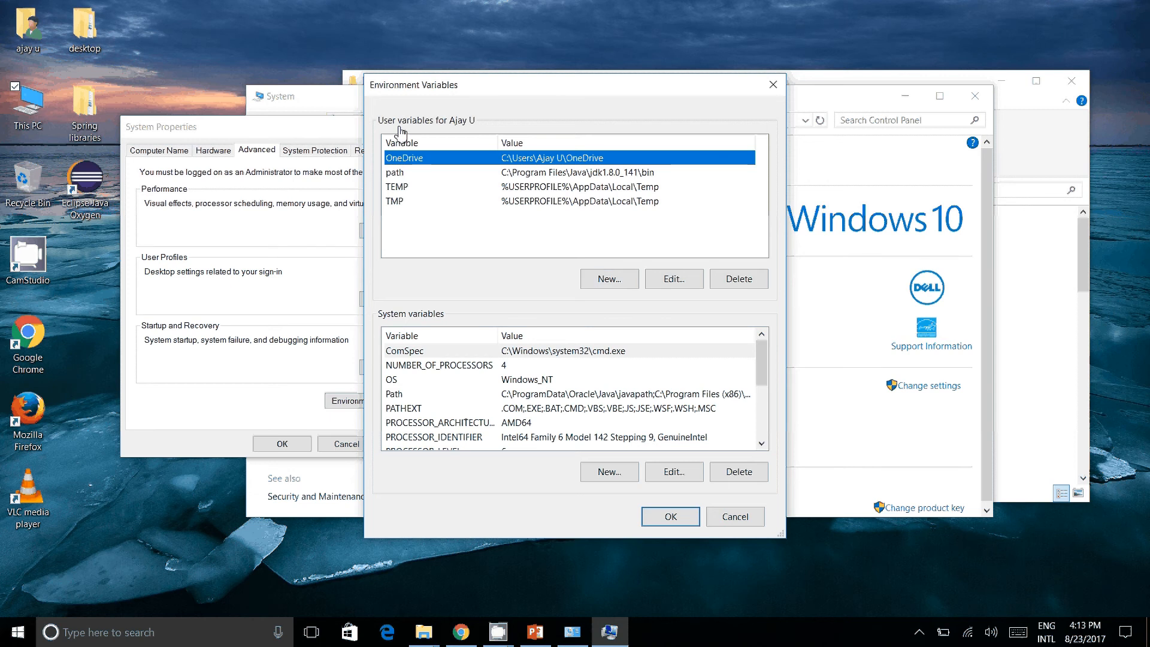
Step: Start a new user environment variable and name it path
left_click(606, 291)
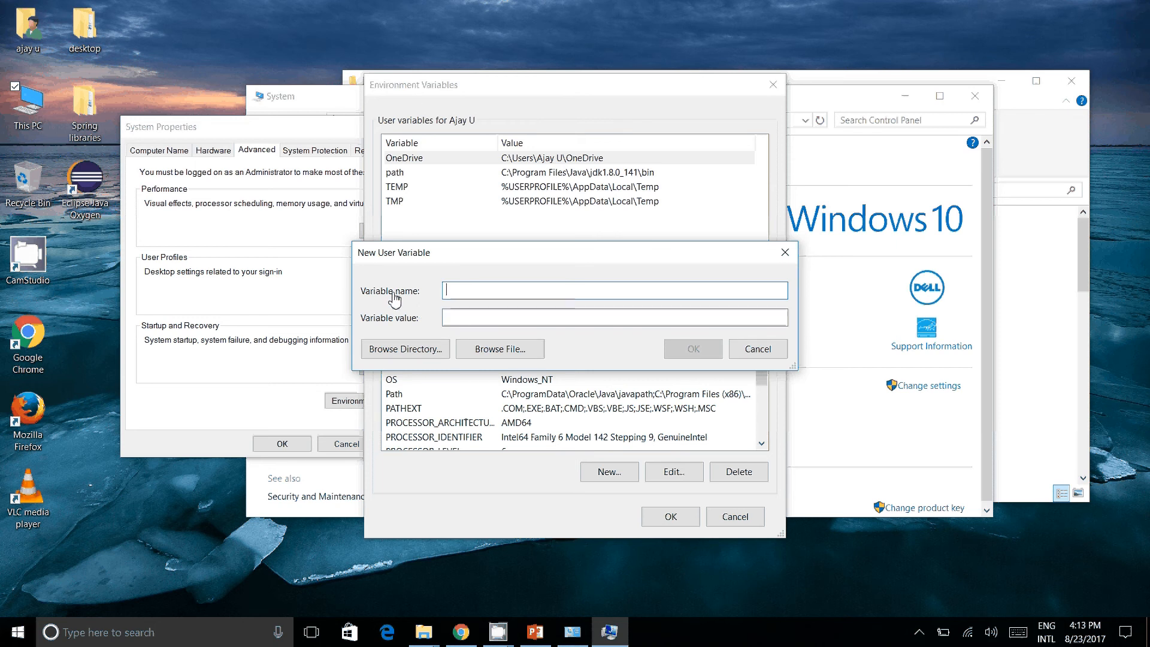
type("pa")
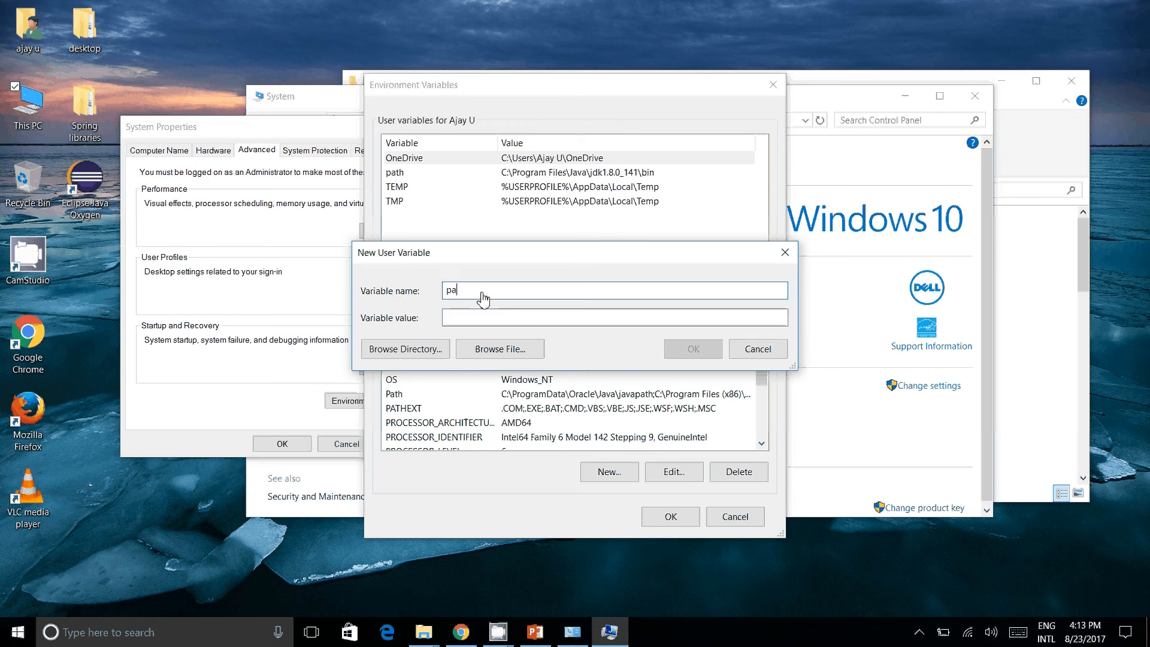
type("th")
key("Tab")
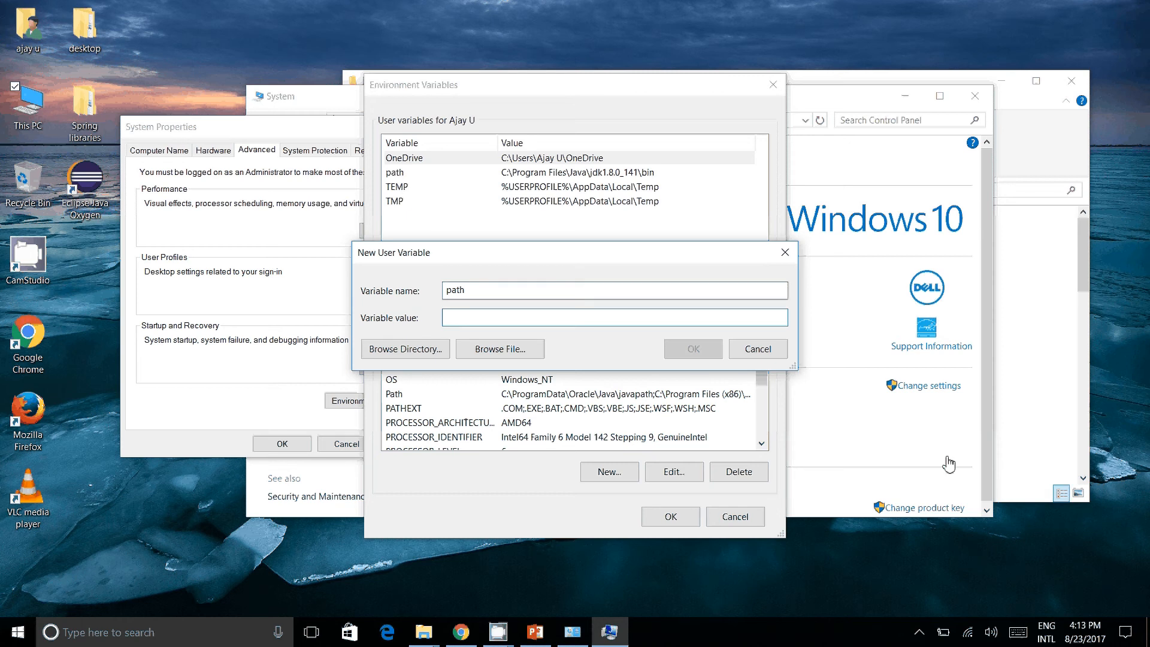
Step: Copy the bin folder's address into the variable value as C:\Program Files\Java\jdk1.8.0_141\bin and save the environment variables
left_click(1030, 419)
left_click(768, 190)
key("ctrl+c")
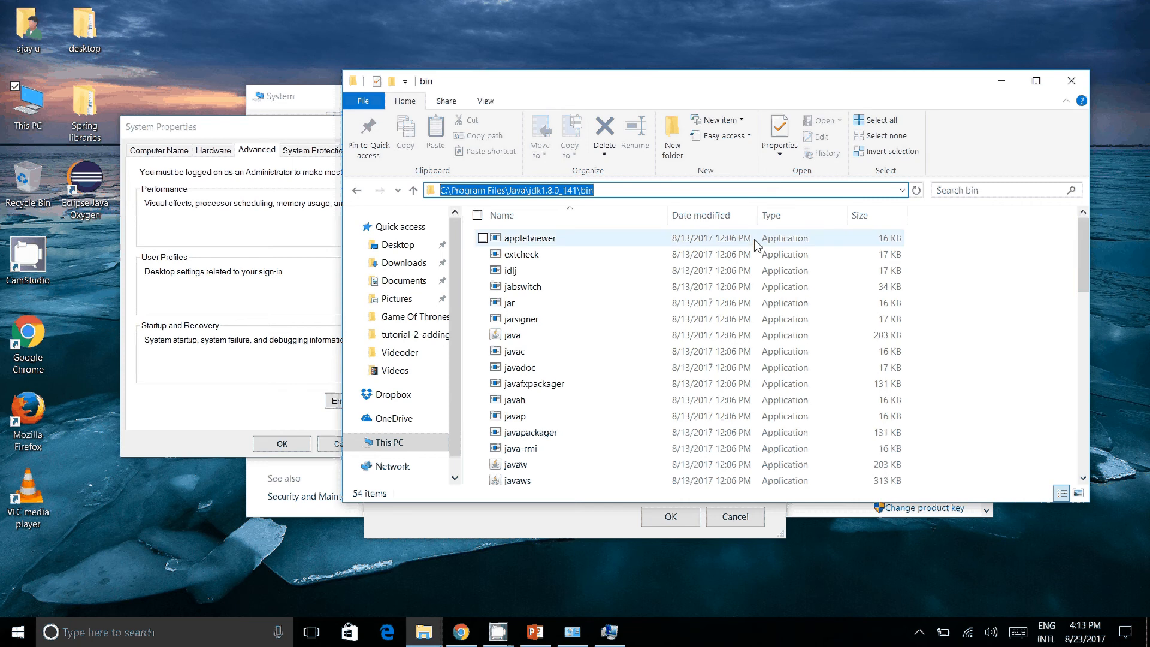
key("alt+Tab")
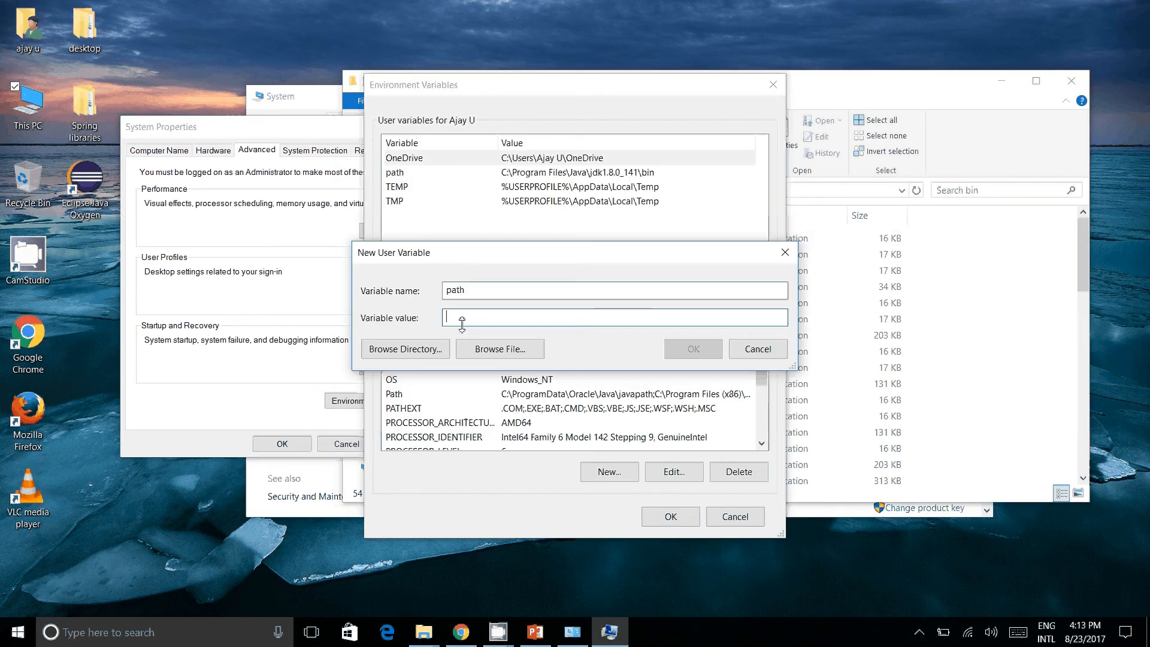
key("ctrl+v")
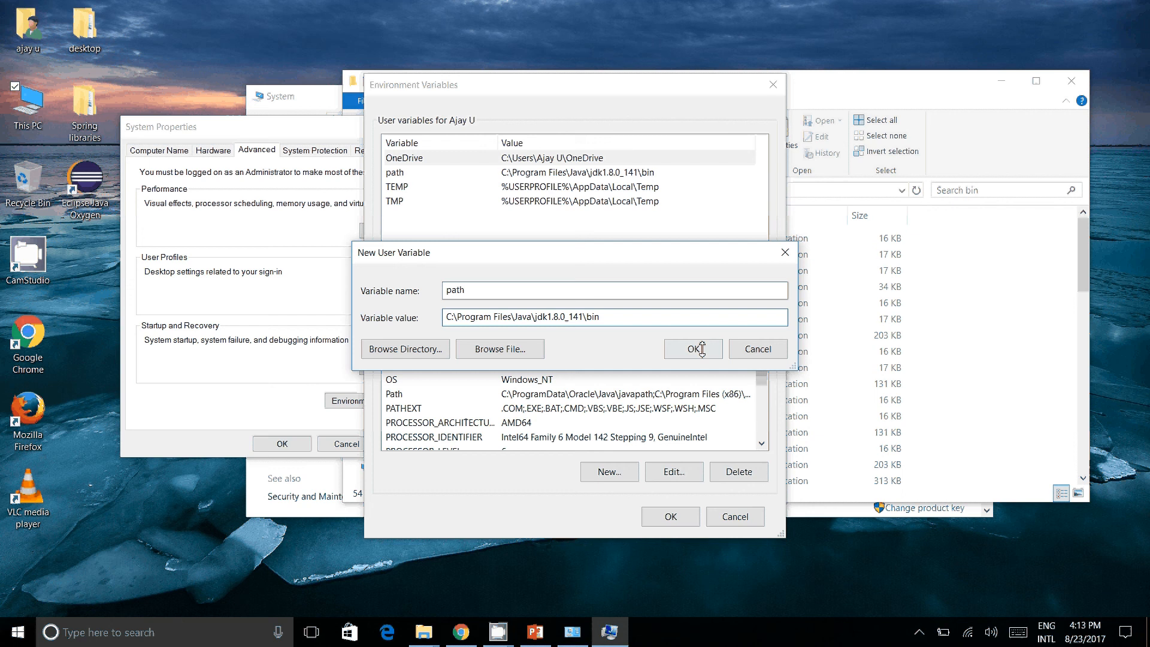
left_click(700, 349)
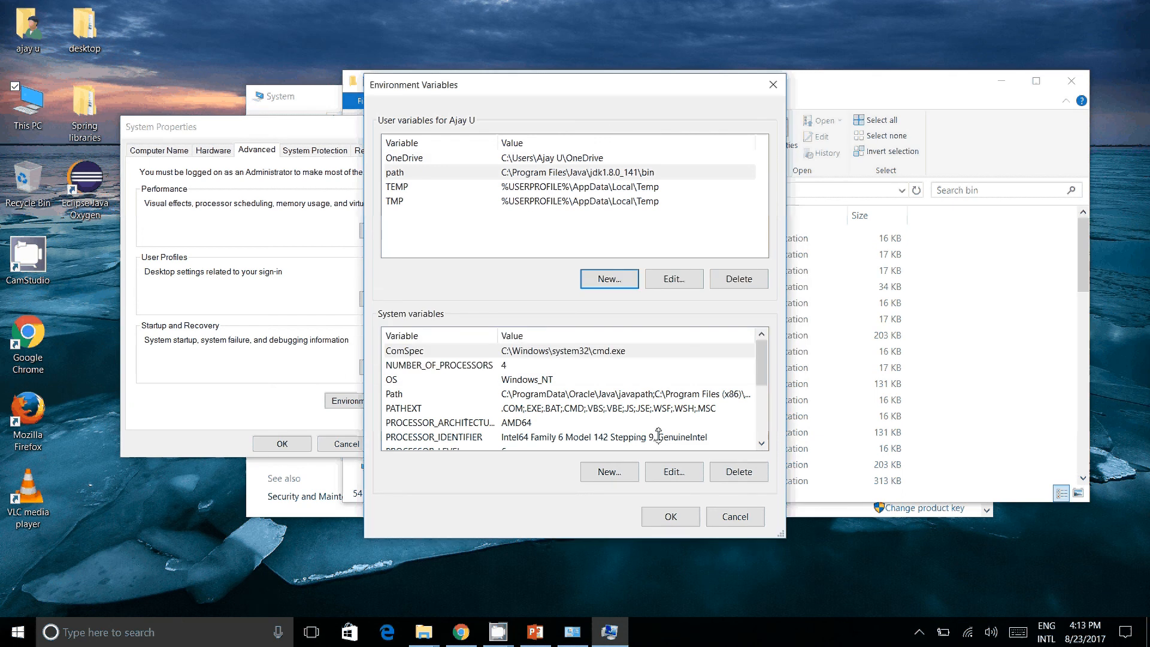
left_click(669, 523)
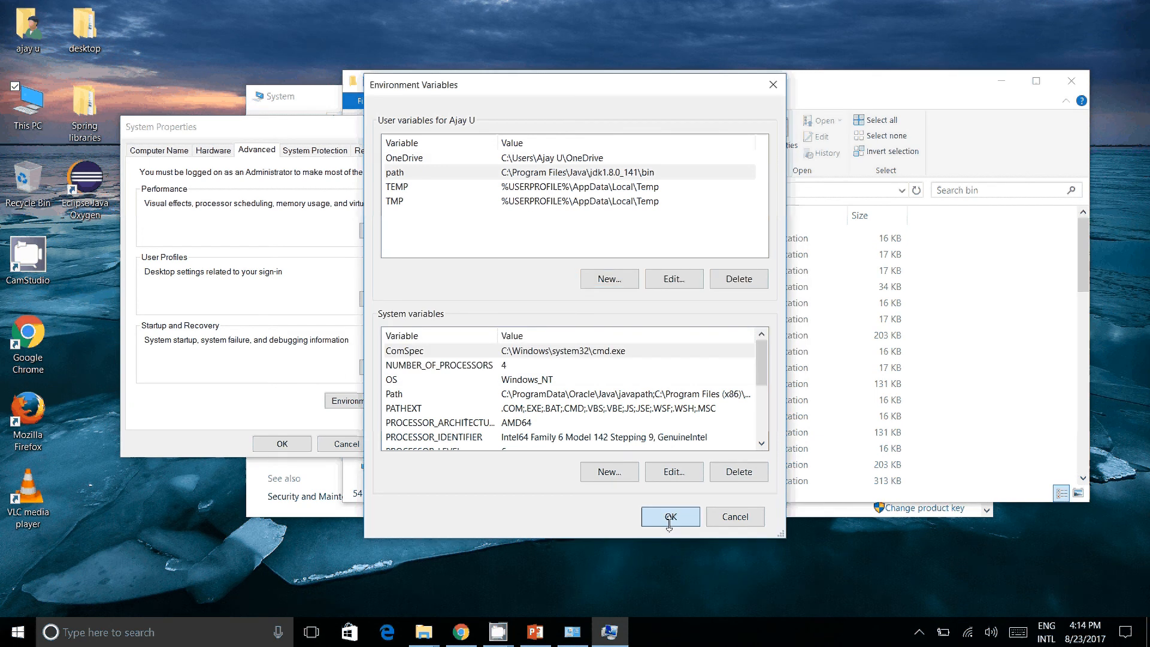
left_click(669, 522)
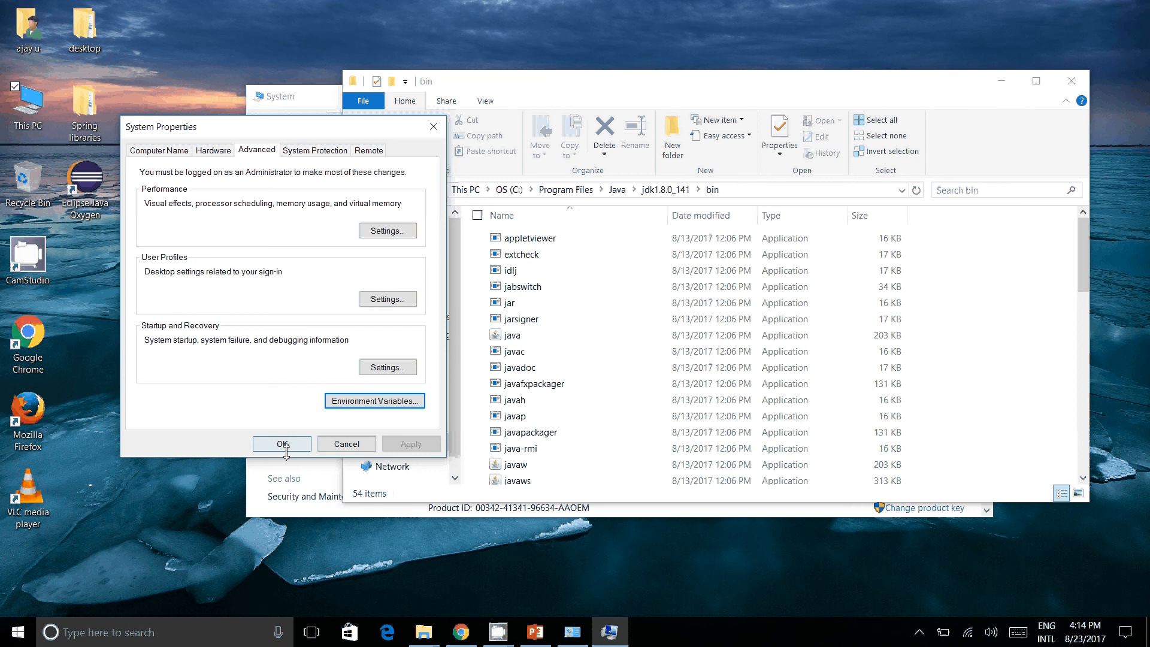
Step: Close the System Properties dialog and the JDK's bin folder window, and open Command Prompt
left_click(282, 444)
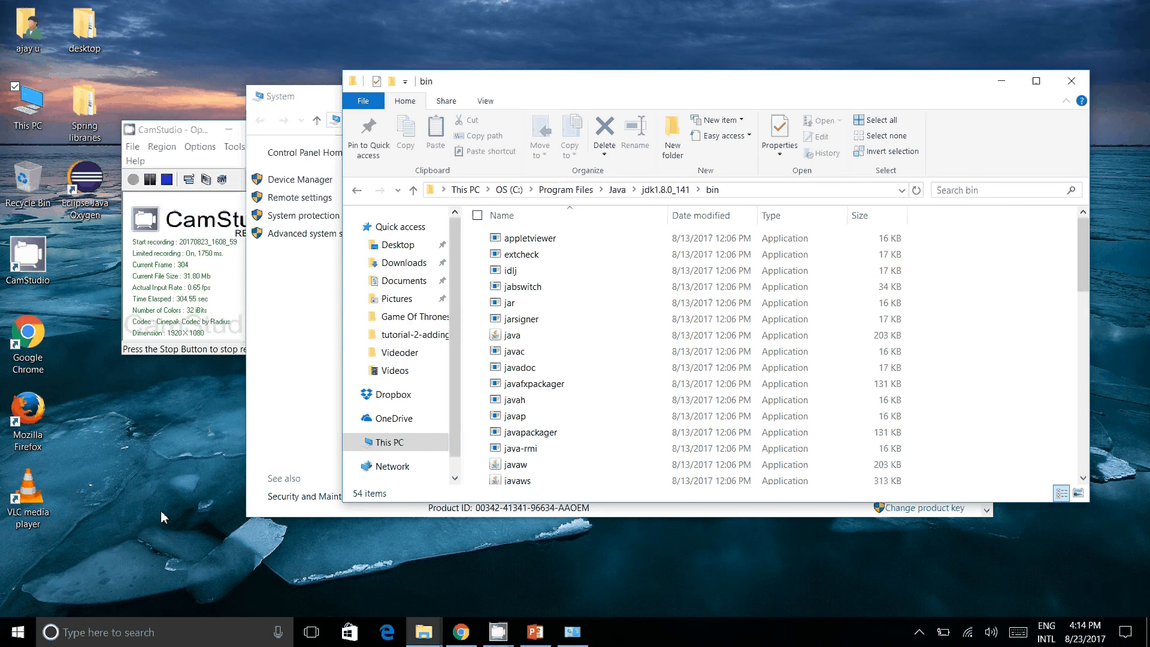
left_click(1073, 84)
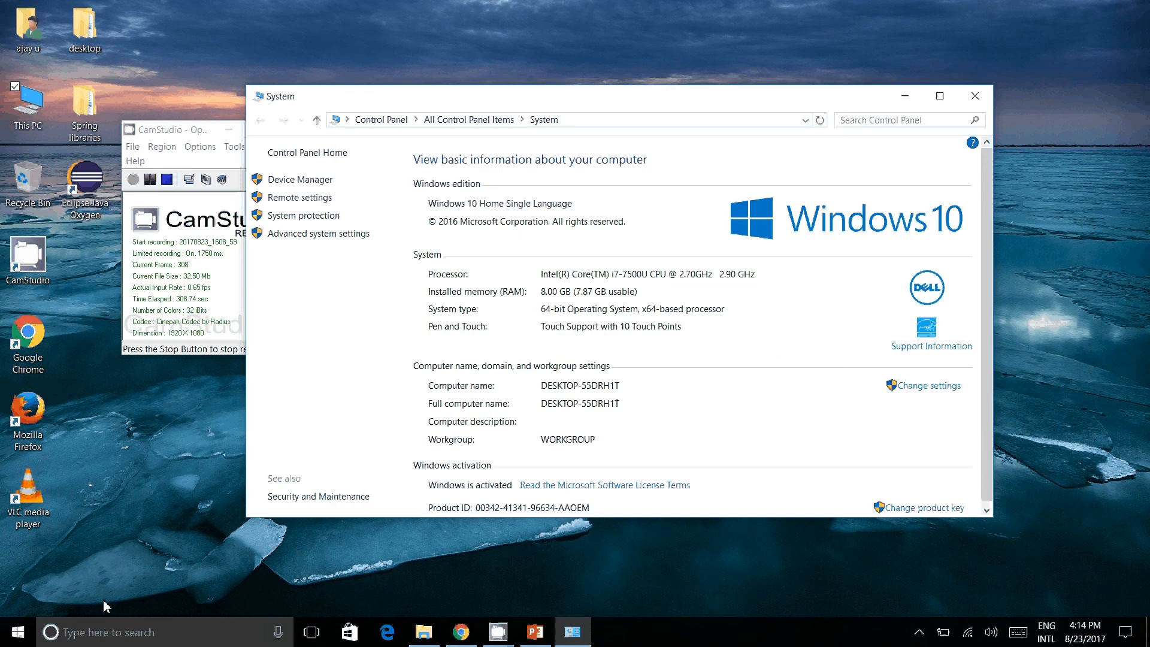
left_click(78, 630)
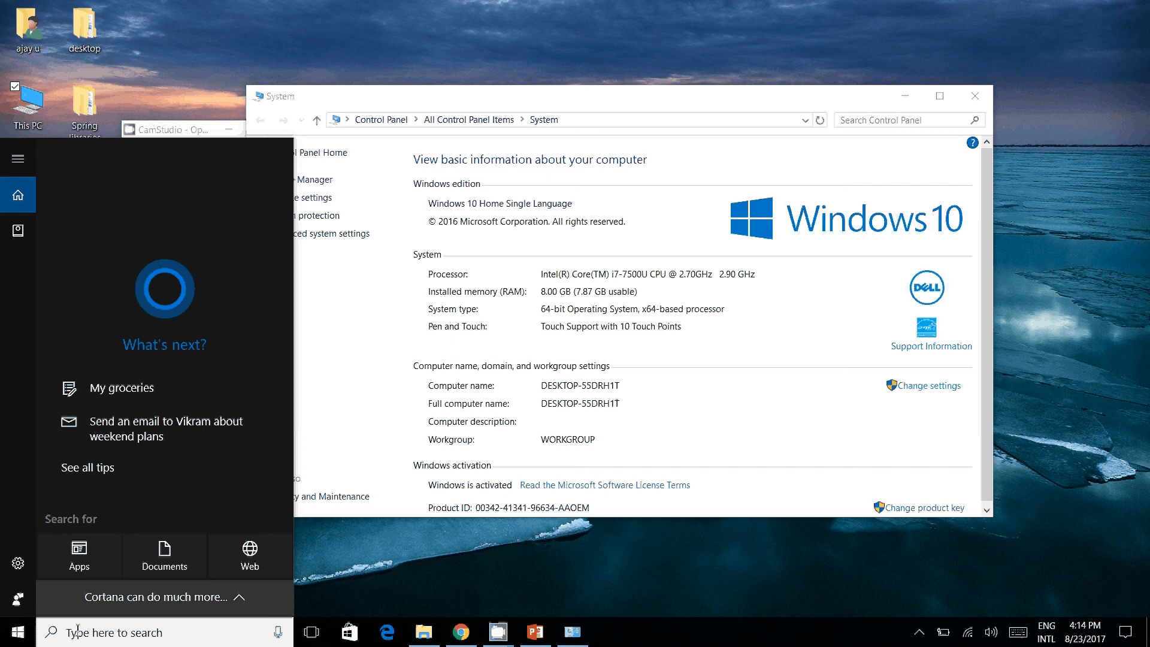
type("cmd")
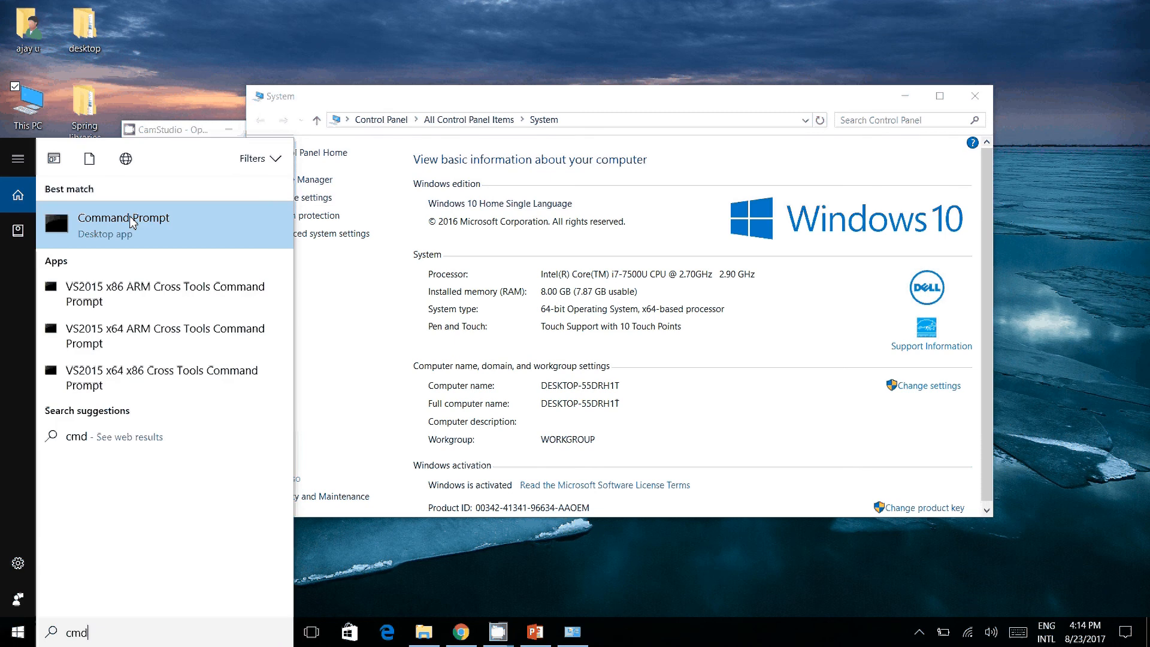
left_click(132, 221)
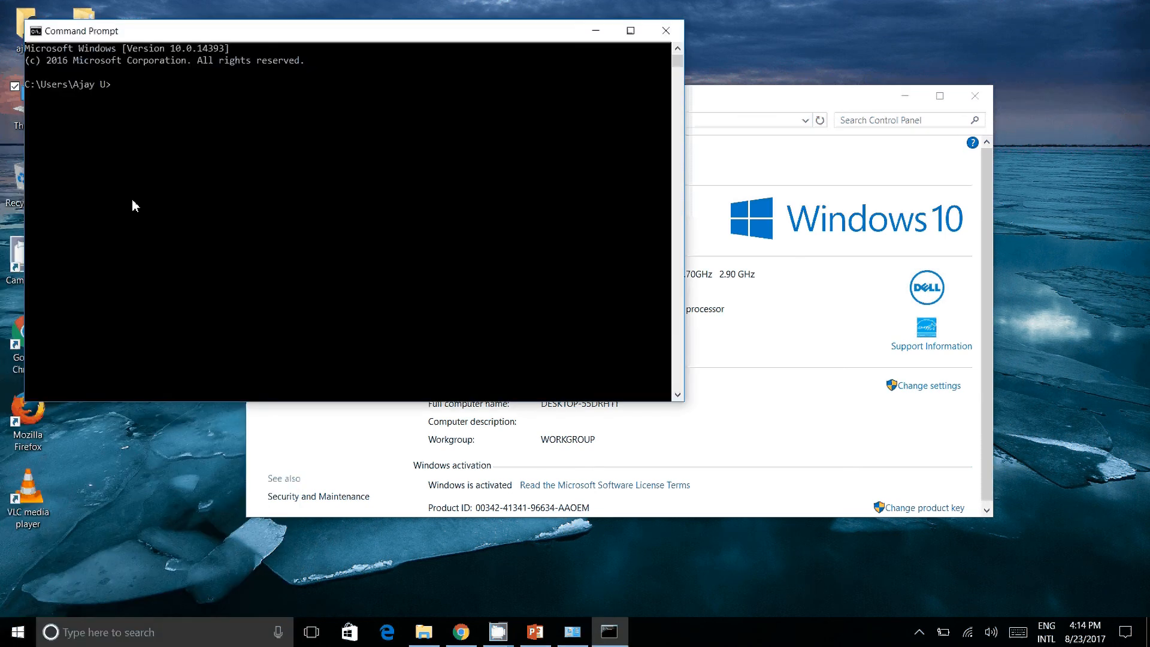
Step: Run java -version to check the installed Java version, and close the Command Prompt
type("java -version")
key("Return")
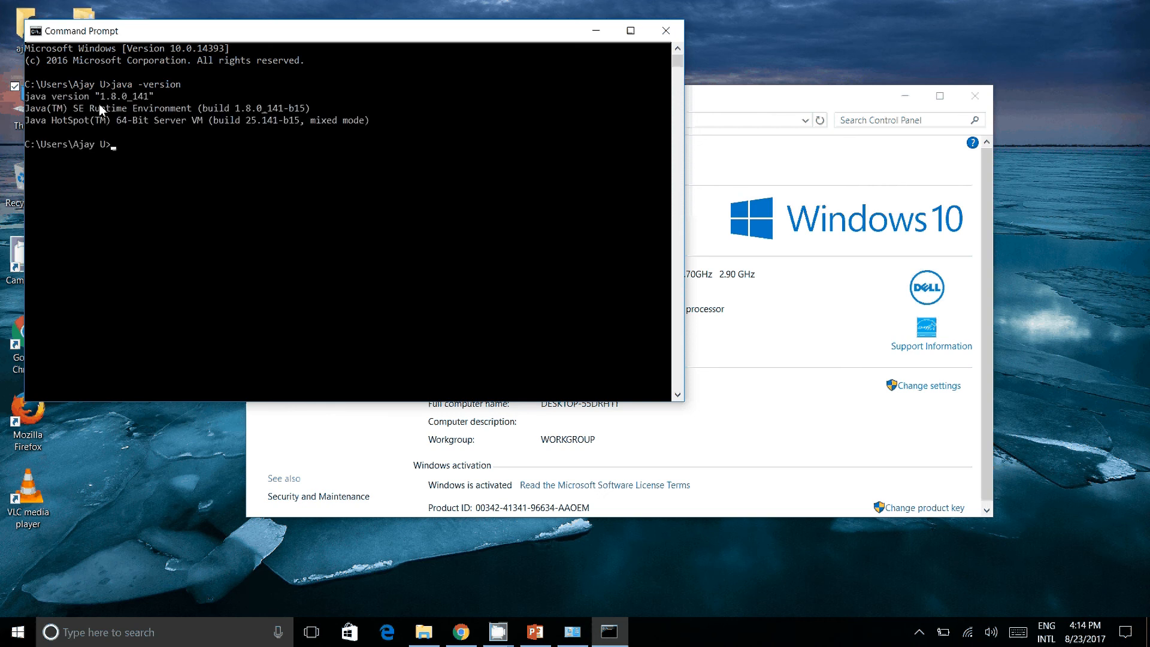
left_click_drag(95, 96, 170, 98)
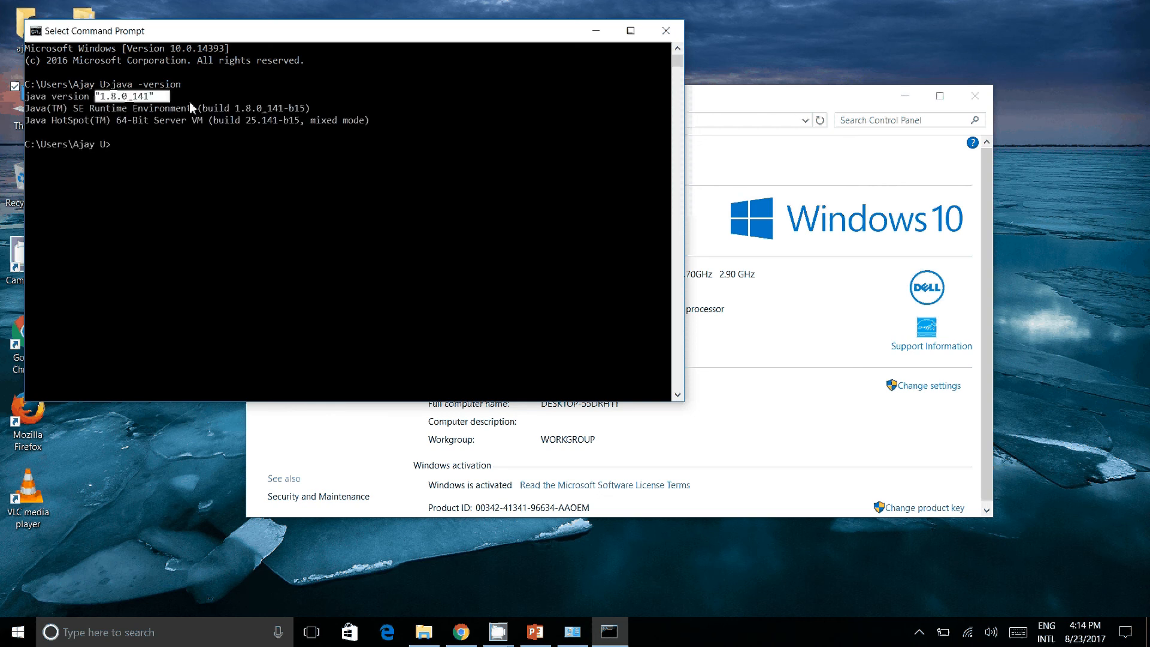
left_click(189, 101)
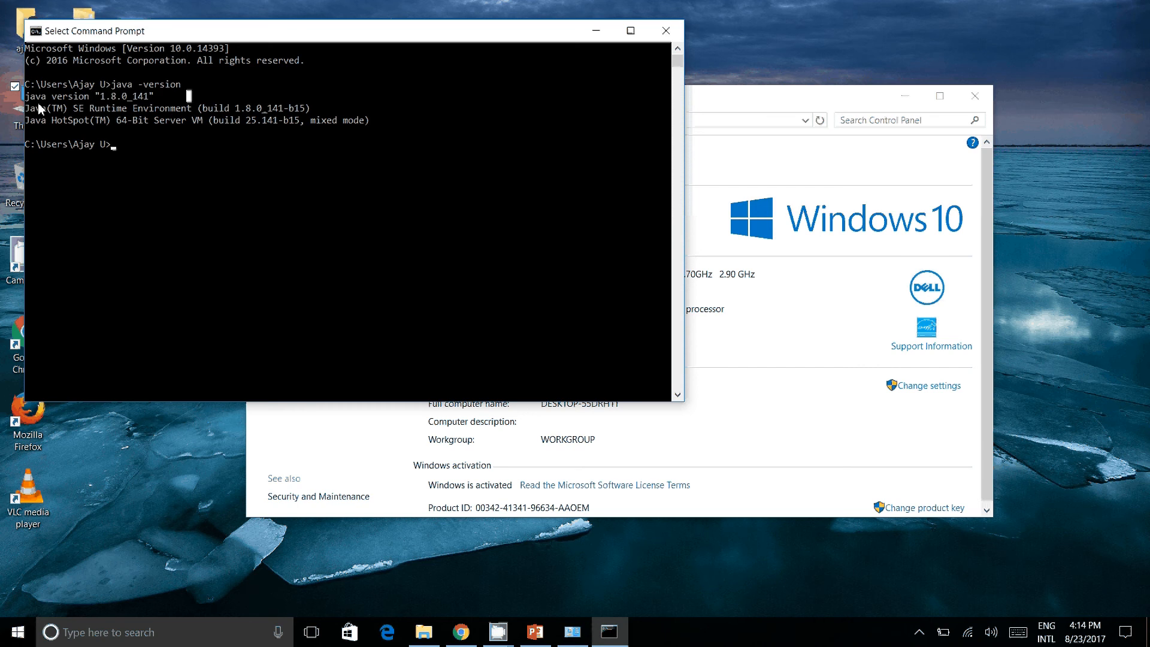
left_click_drag(36, 98, 160, 101)
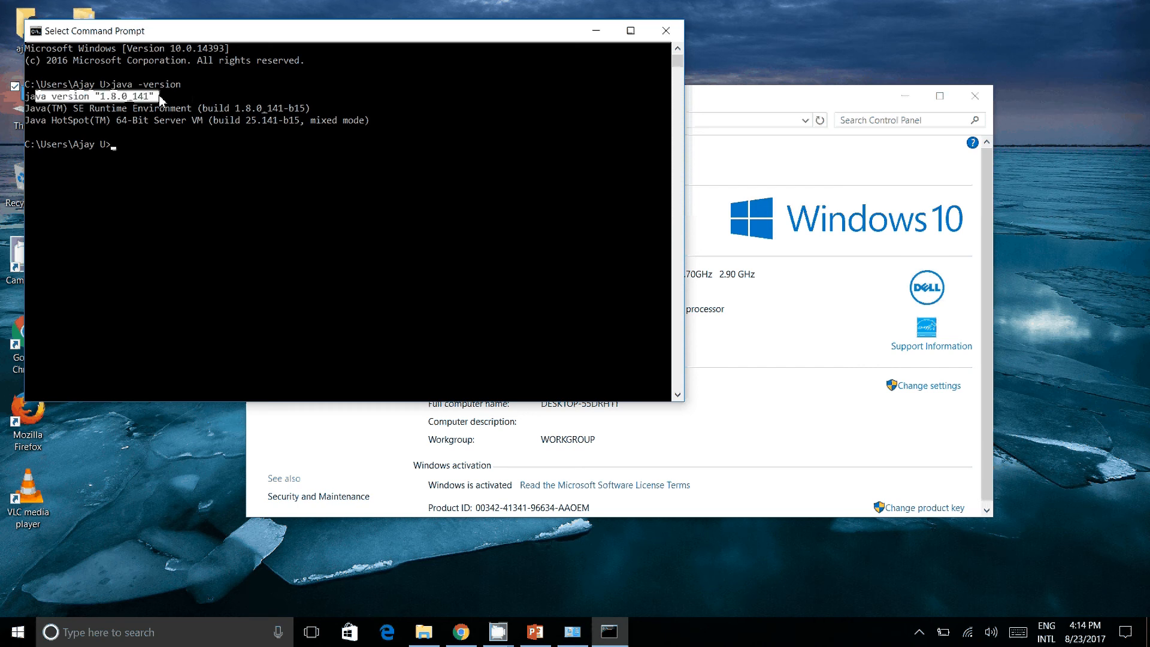
left_click(667, 34)
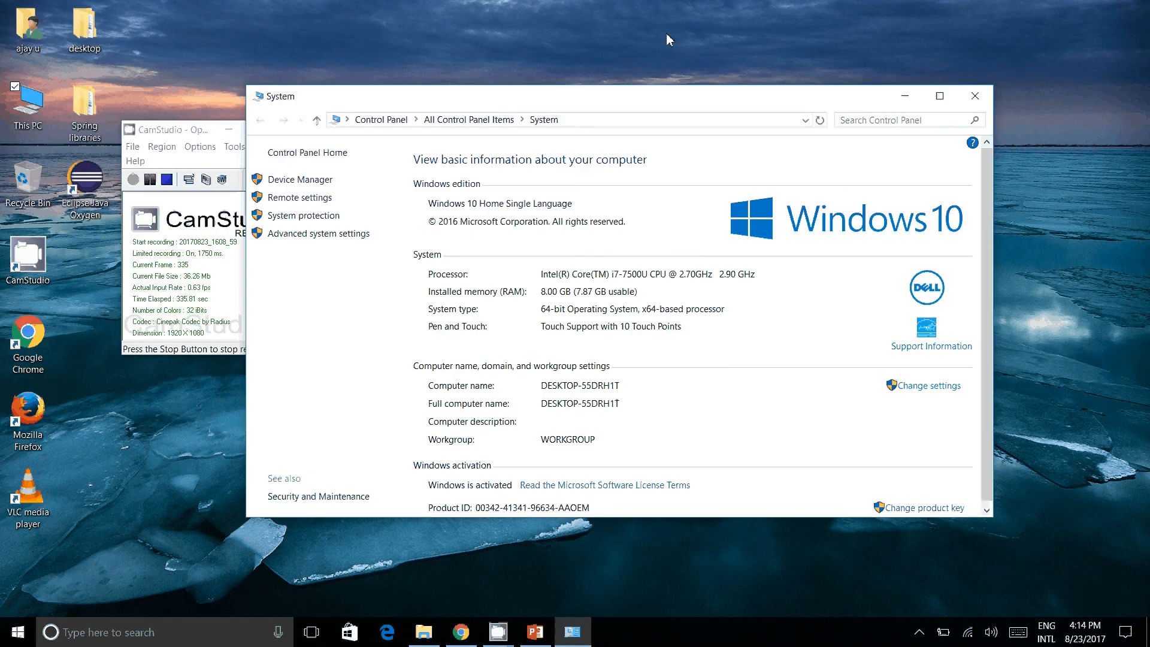
Step: Switch to PowerPoint, present from the environment variables slide through to the Eclipse Installer package list, and end the slide show
left_click(535, 632)
left_click(73, 93)
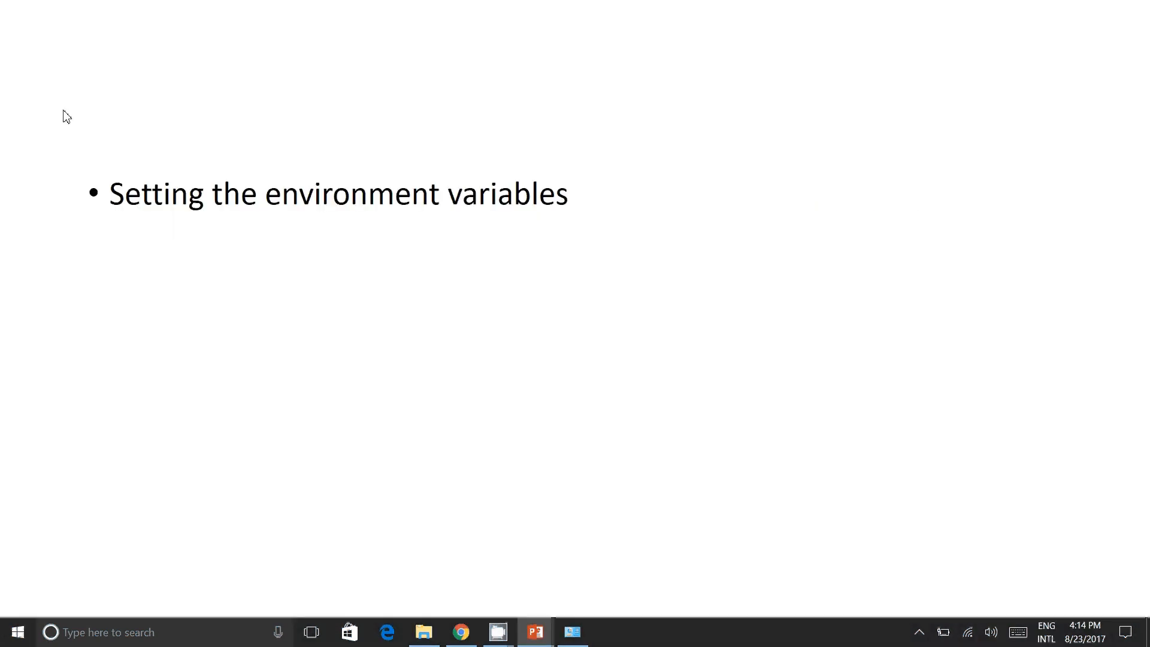
left_click(45, 133)
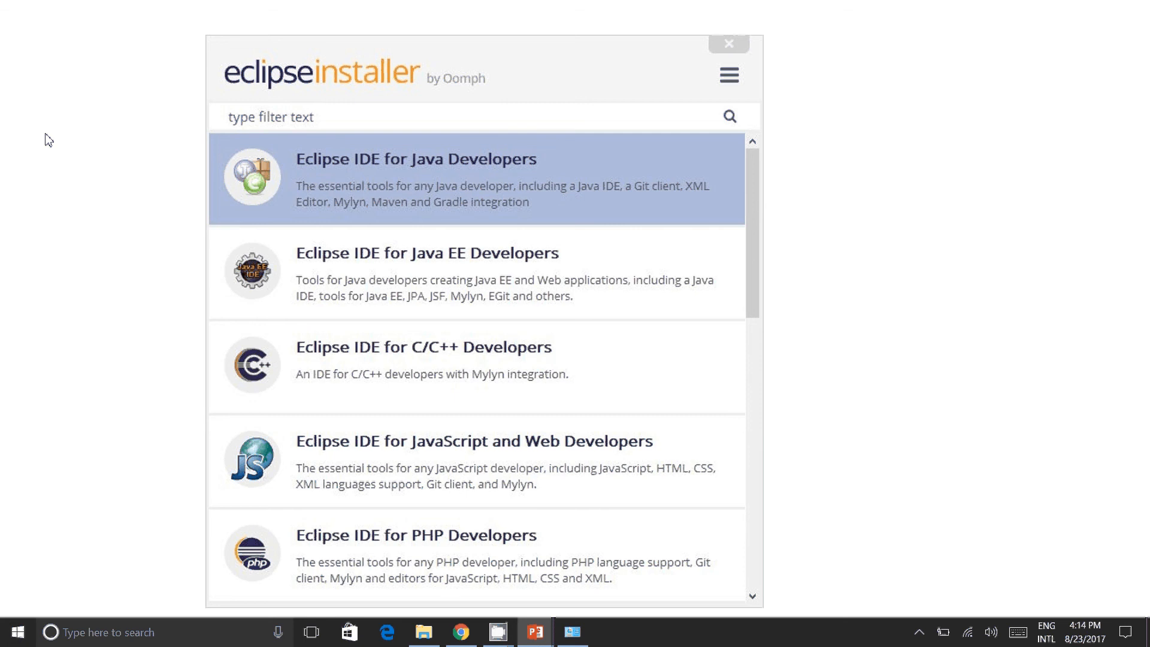
key("Escape")
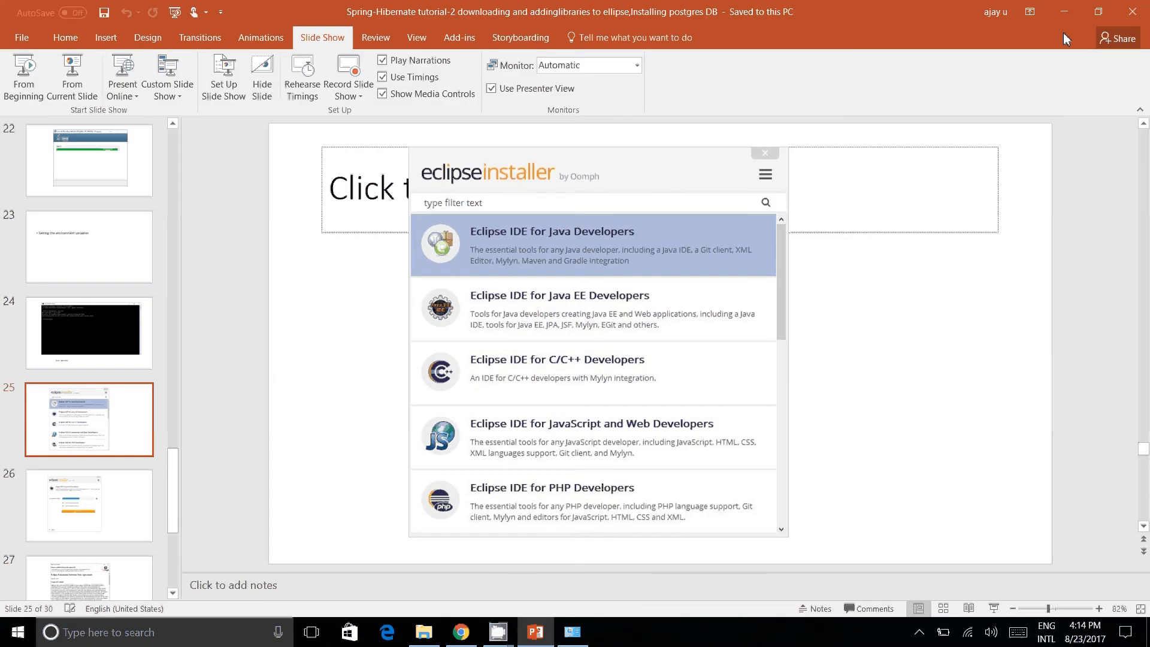
Step: Switch to Chrome, return to the eclipse installer download search results, and try to open the Eclipse Wiki page for Eclipse Installer
left_click(1064, 12)
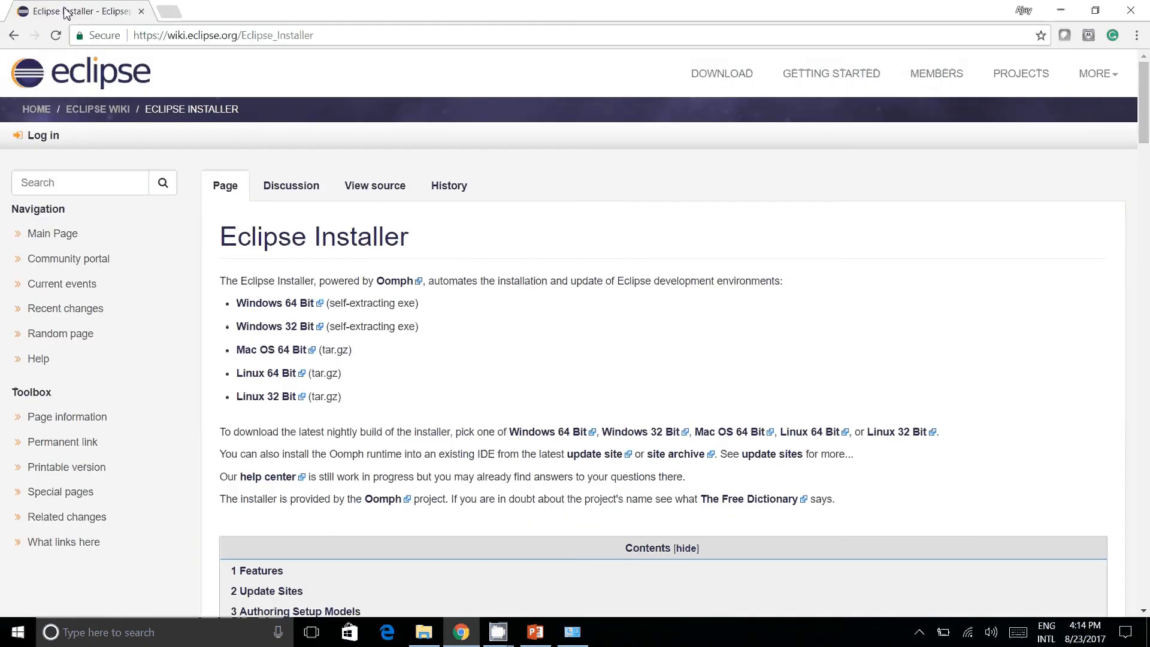
left_click(13, 36)
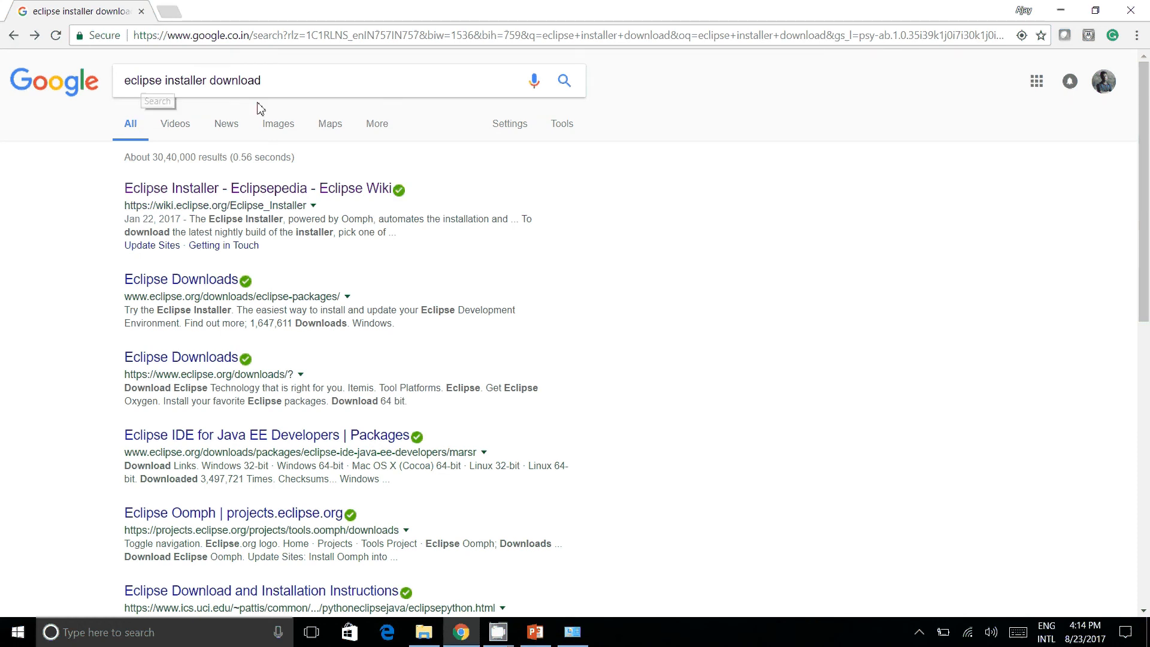
left_click(137, 188)
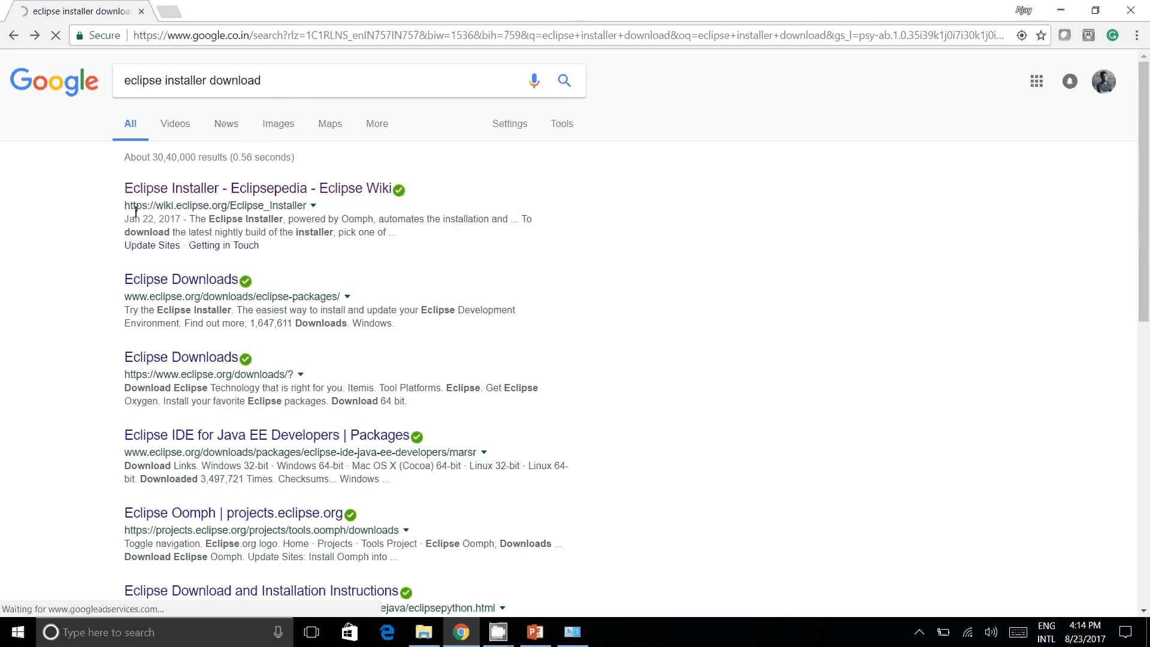
left_click_drag(130, 207, 307, 210)
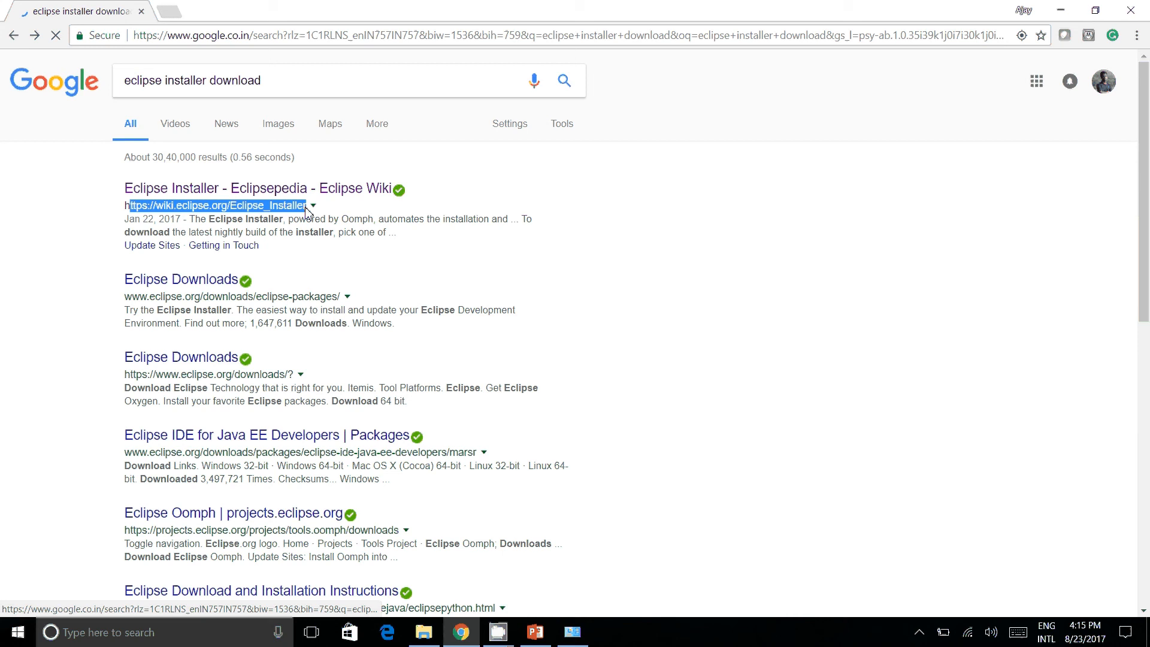
left_click(305, 208)
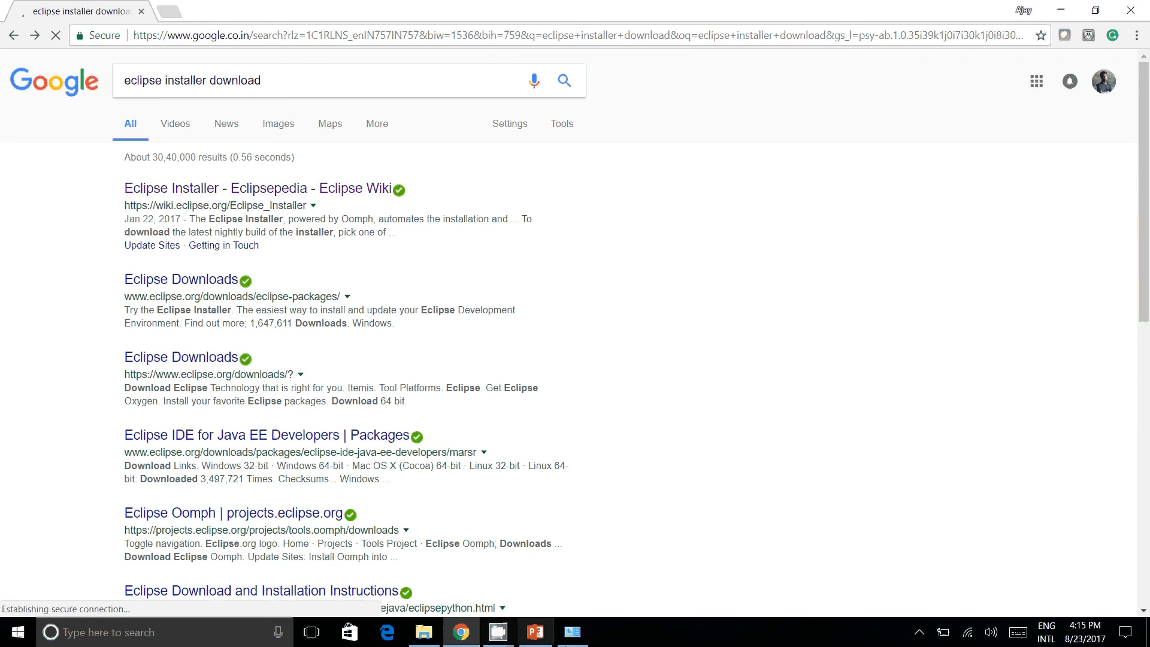
Step: Switch to PowerPoint and present from the current slide through the Eclipse Installer steps to the In Next tutorial slide
left_click(536, 634)
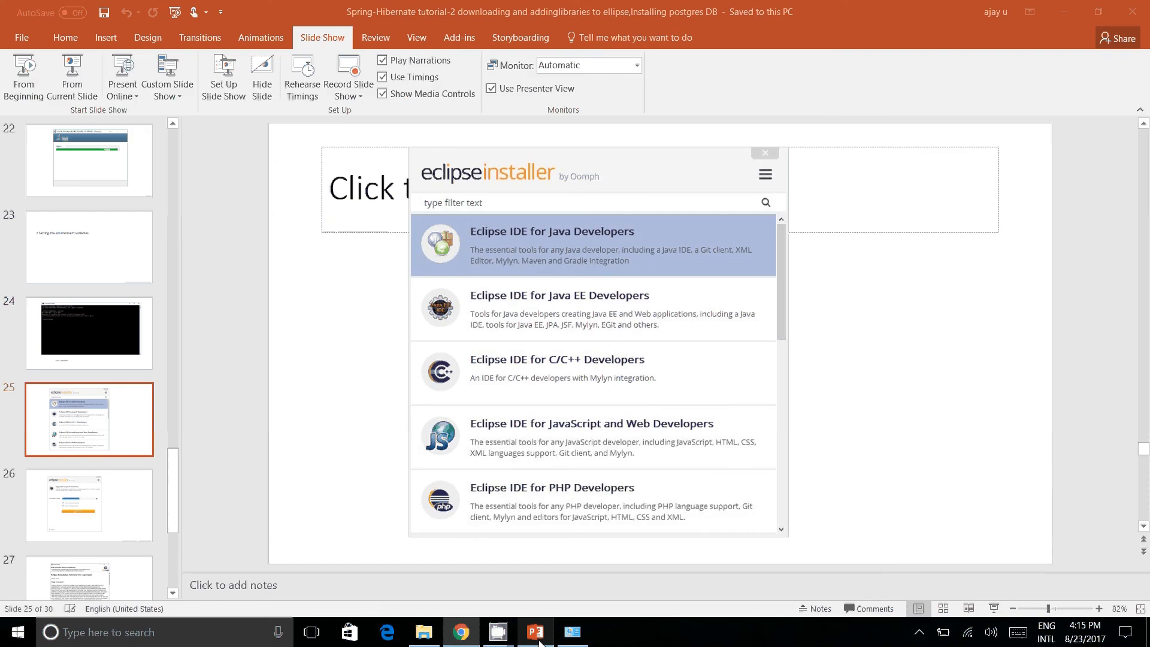
left_click(66, 77)
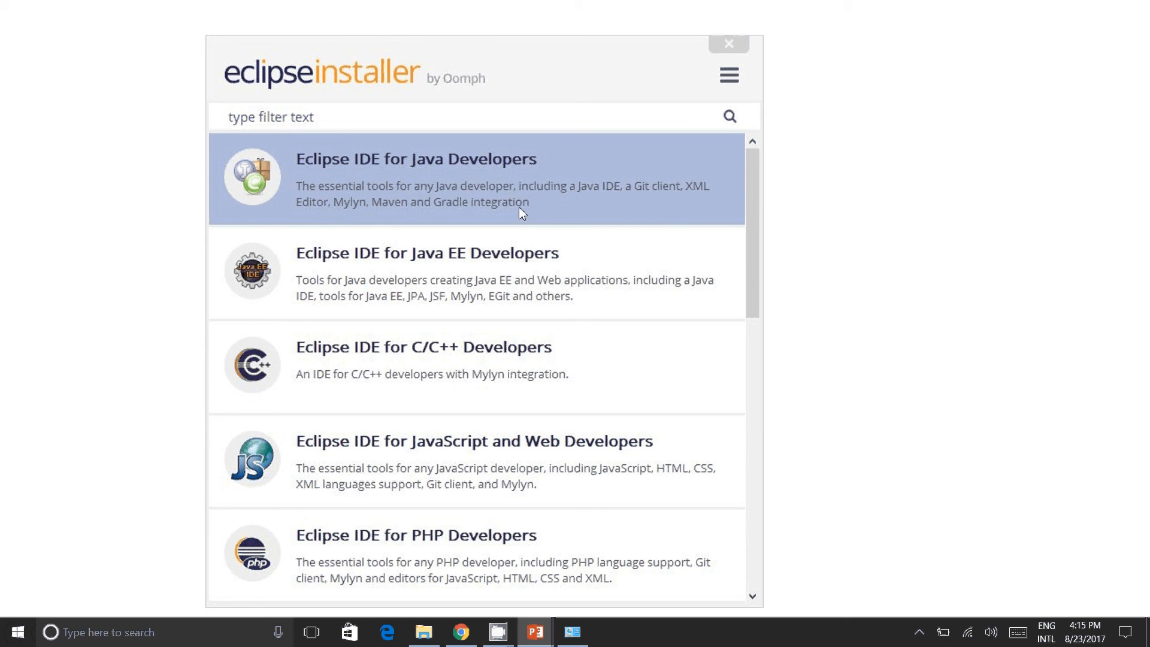
key("Right")
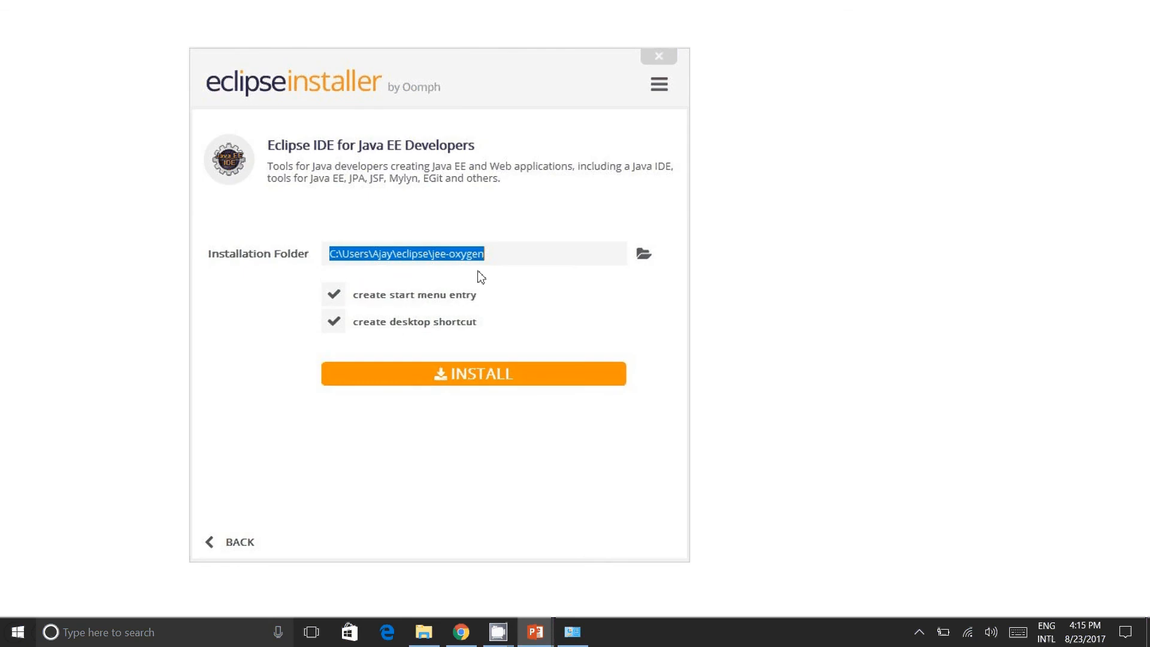
left_click(535, 397)
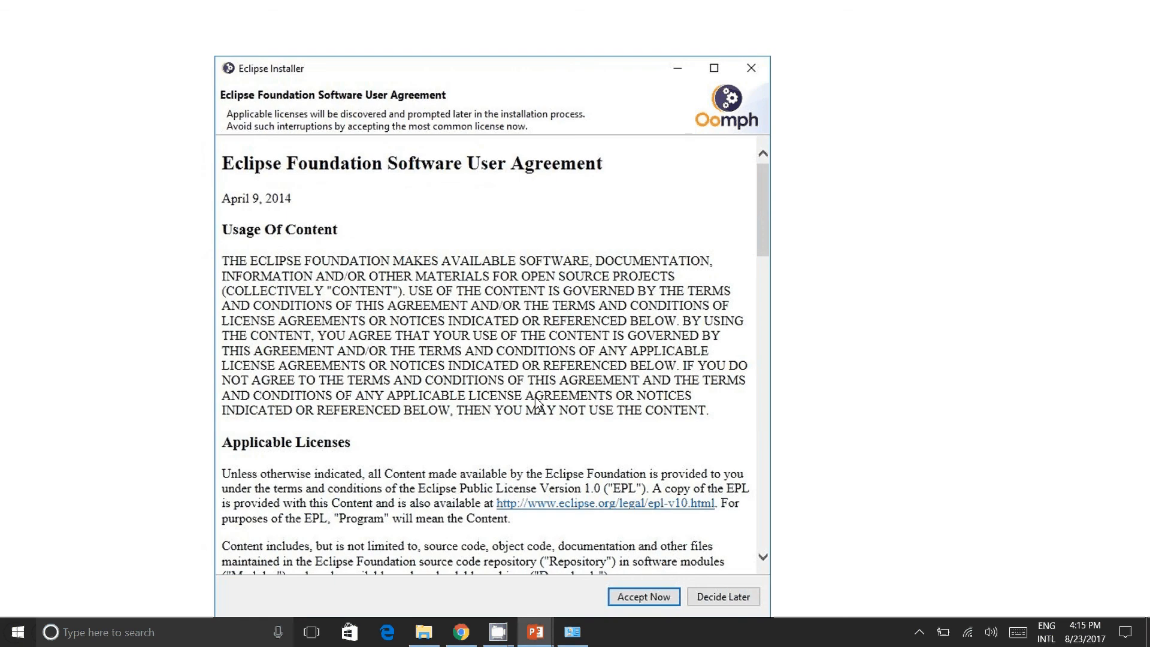
left_click(535, 397)
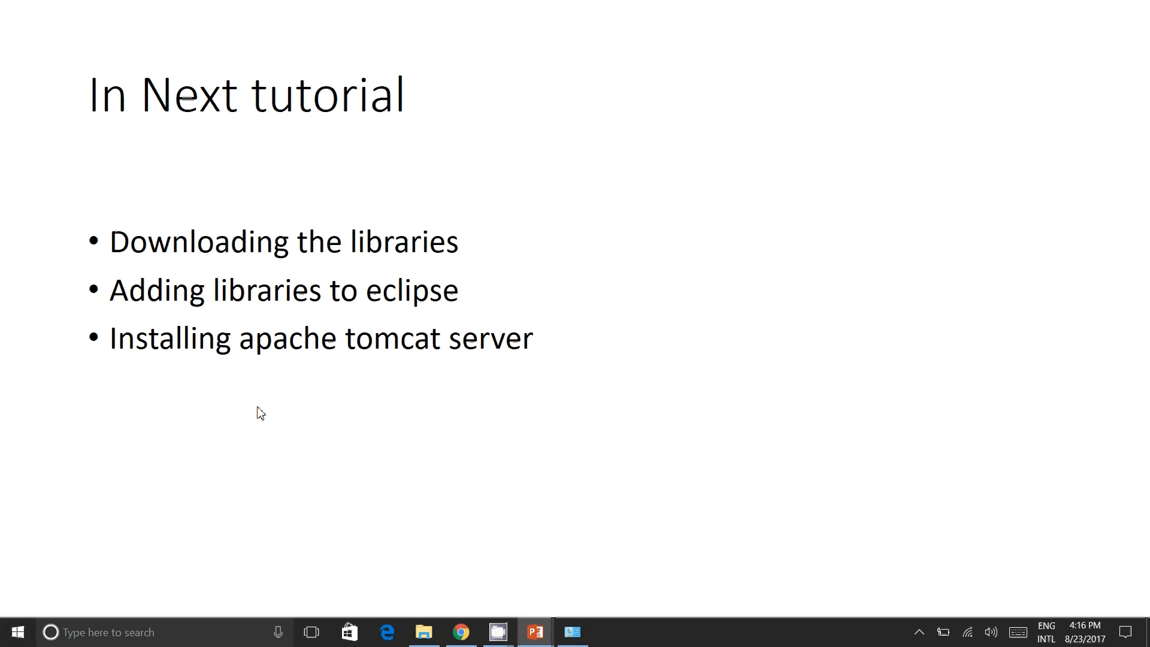
left_click(503, 640)
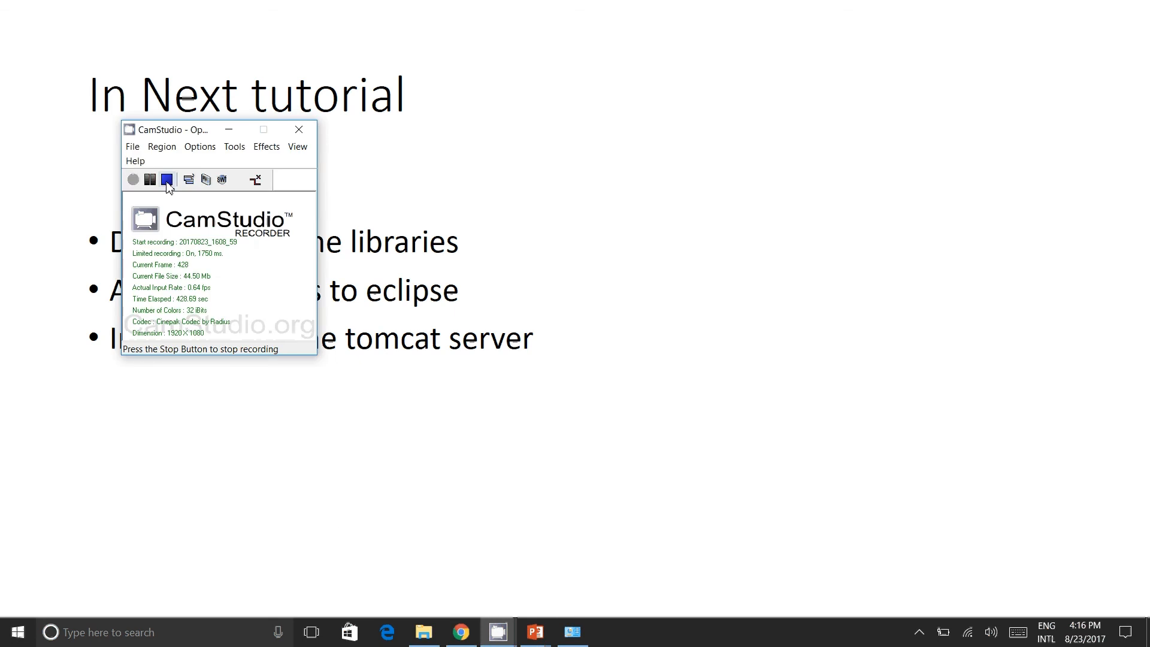